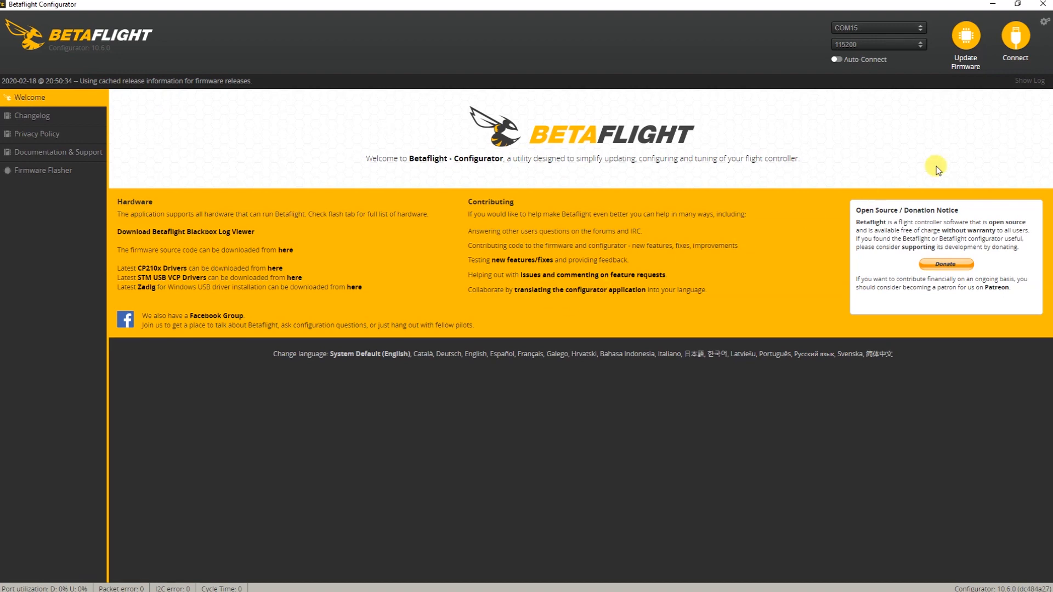
Step: Connect to the flight controller, run the version command in the CLI to identify the board target, and disconnect
click(1014, 48)
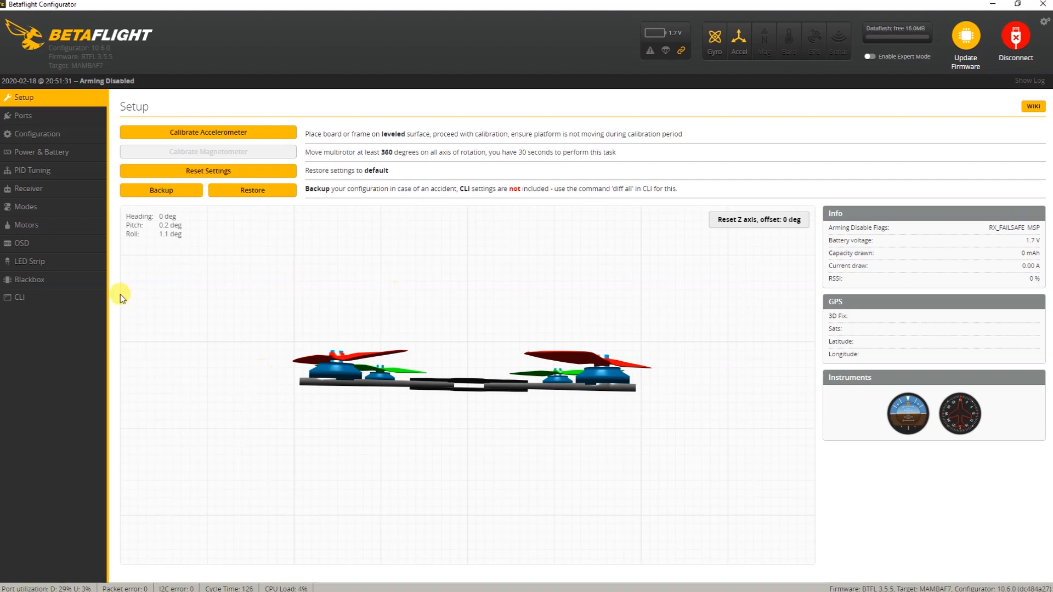
click(24, 299)
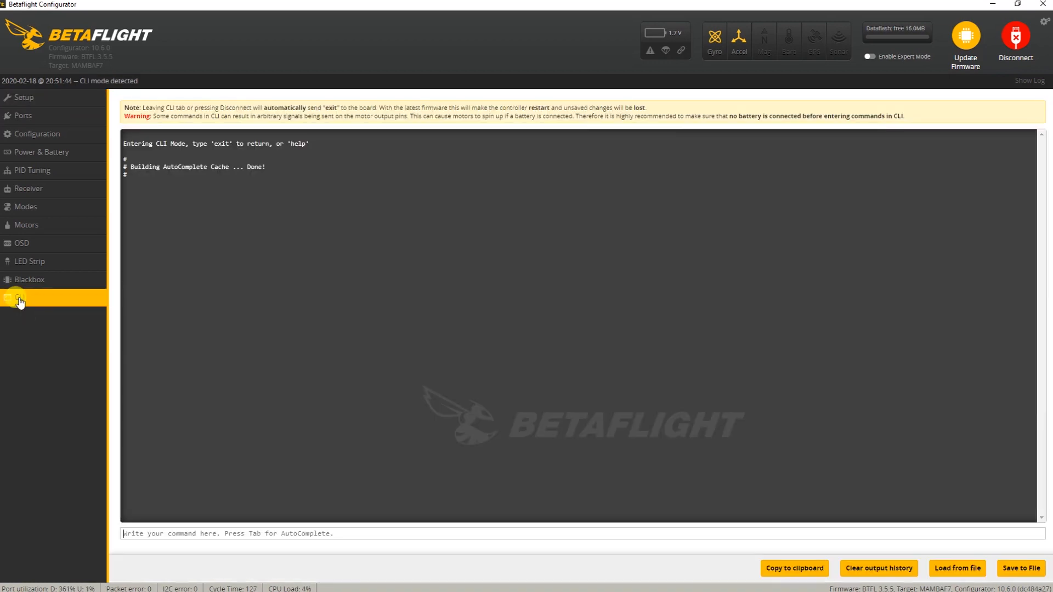
click(199, 530)
text(version)
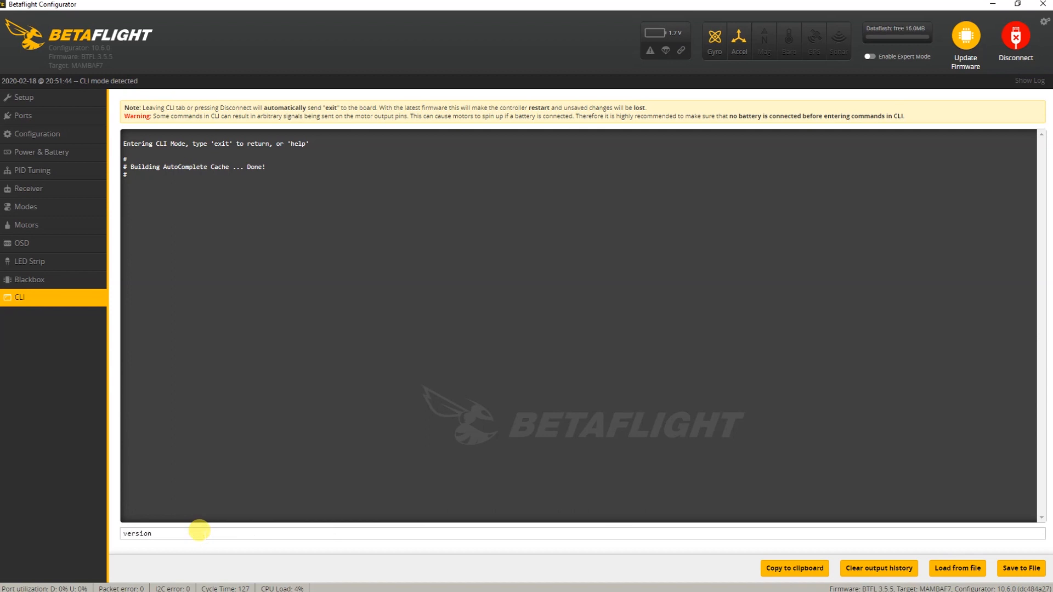
key(Return)
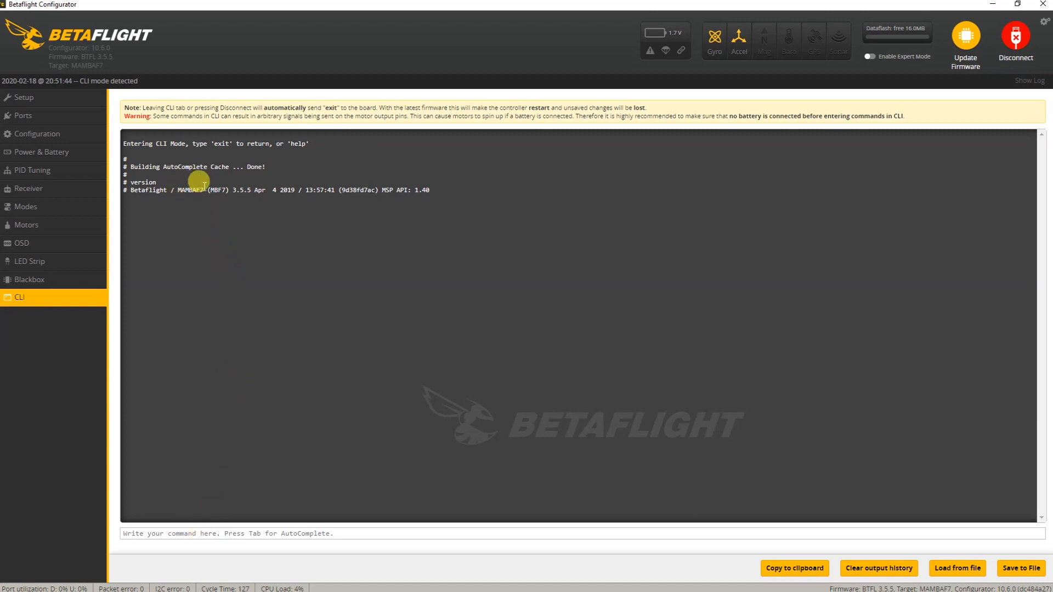
double_click(182, 189)
double_click(220, 194)
double_click(198, 190)
click(1015, 38)
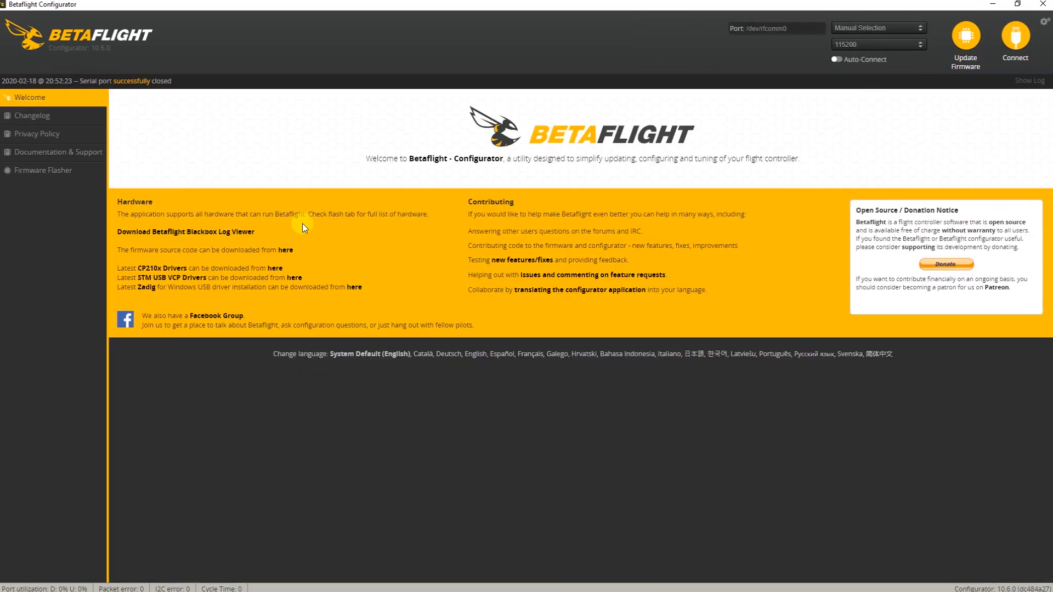
Step: Load the online 4.1.4 firmware release for the MAMBAF722 (DIAT) board and flash it with full chip erase
click(46, 172)
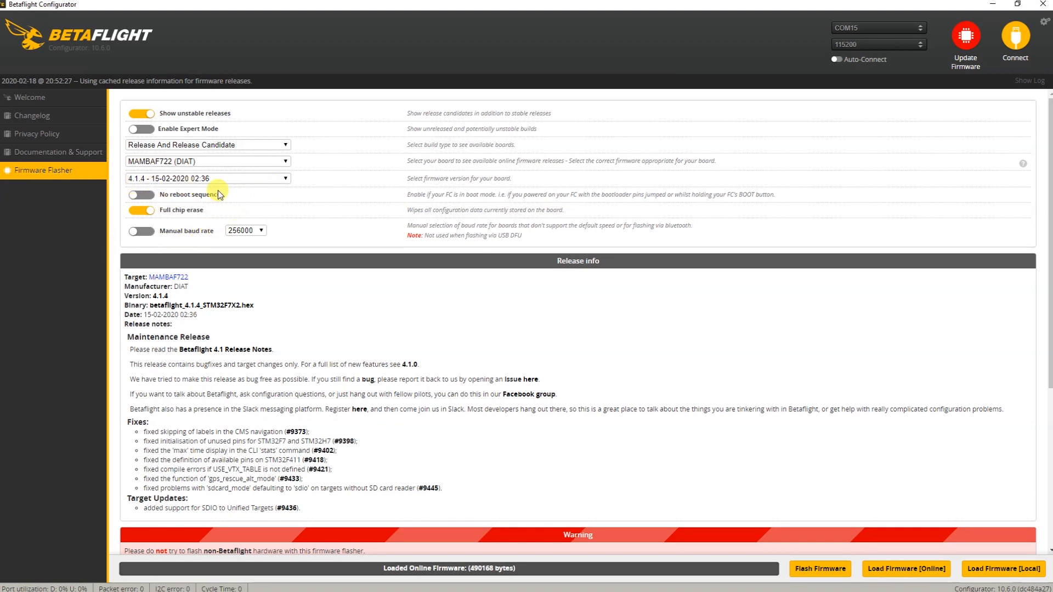
click(284, 179)
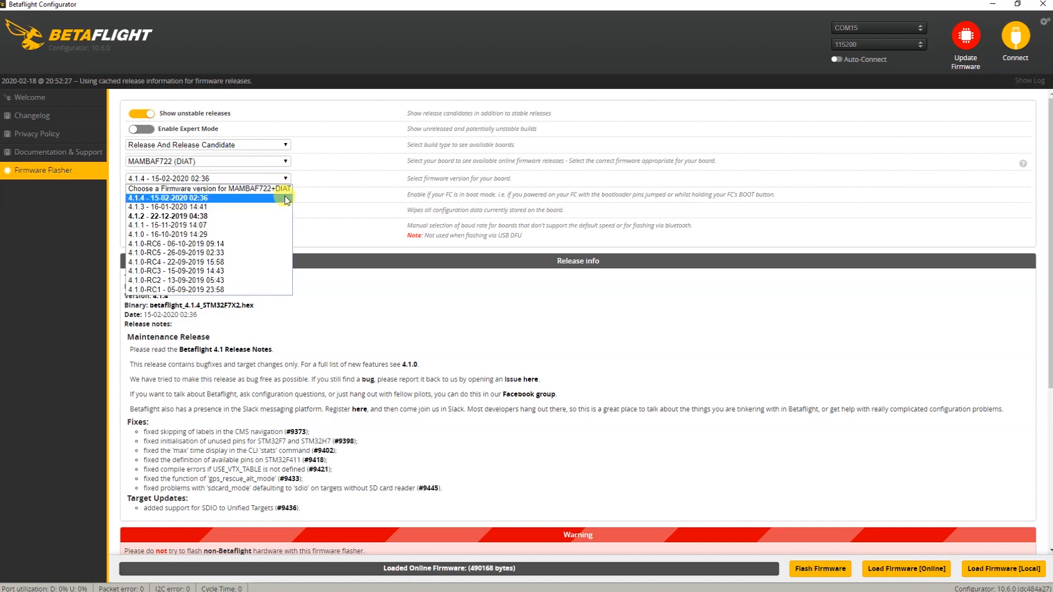
click(285, 197)
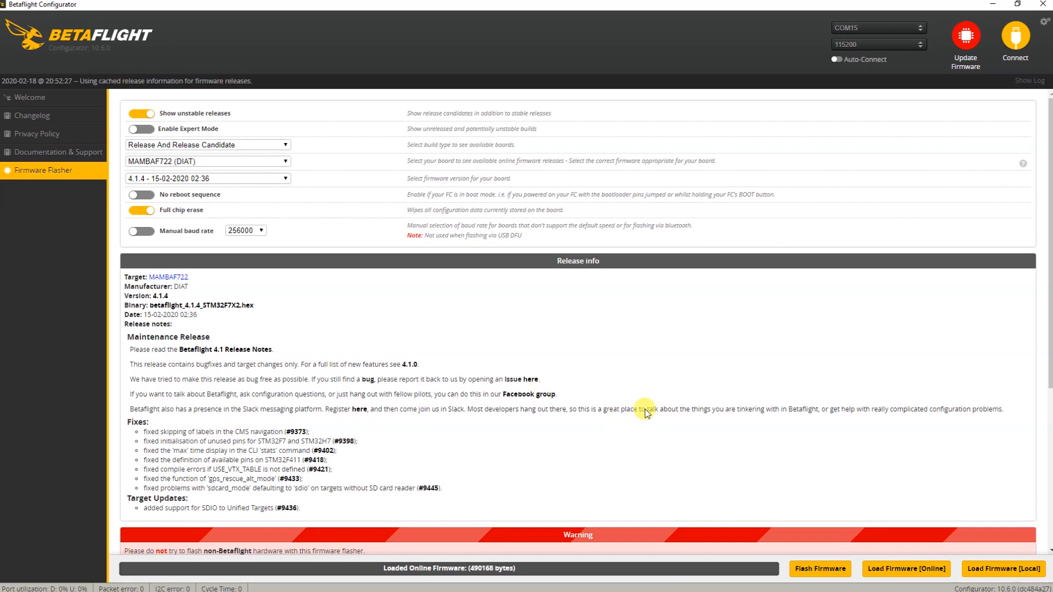
click(888, 572)
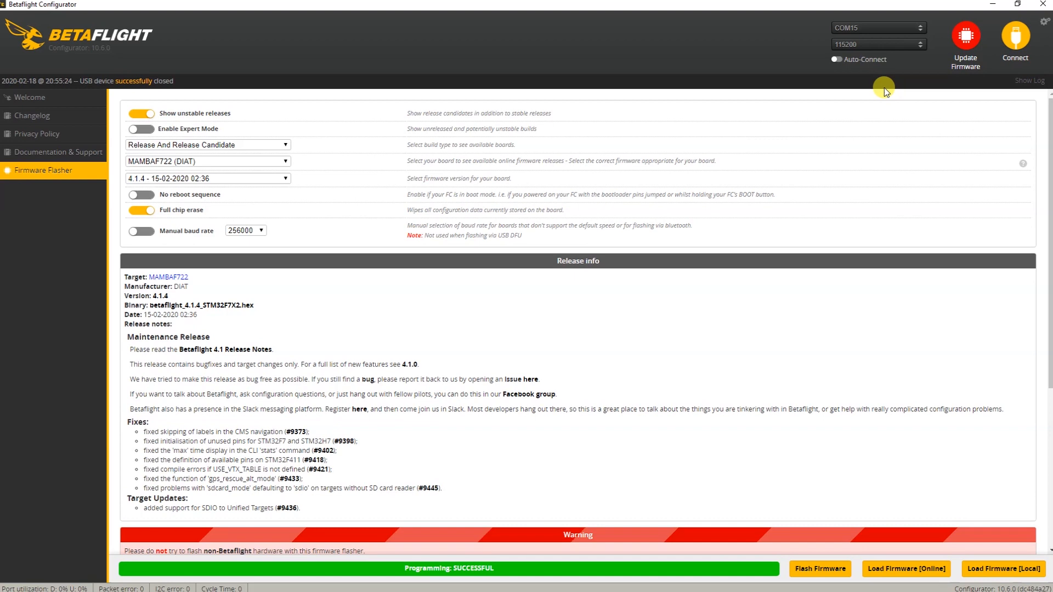
Step: Reconnect to the flashed flight controller and apply the custom defaults for this board
click(1018, 44)
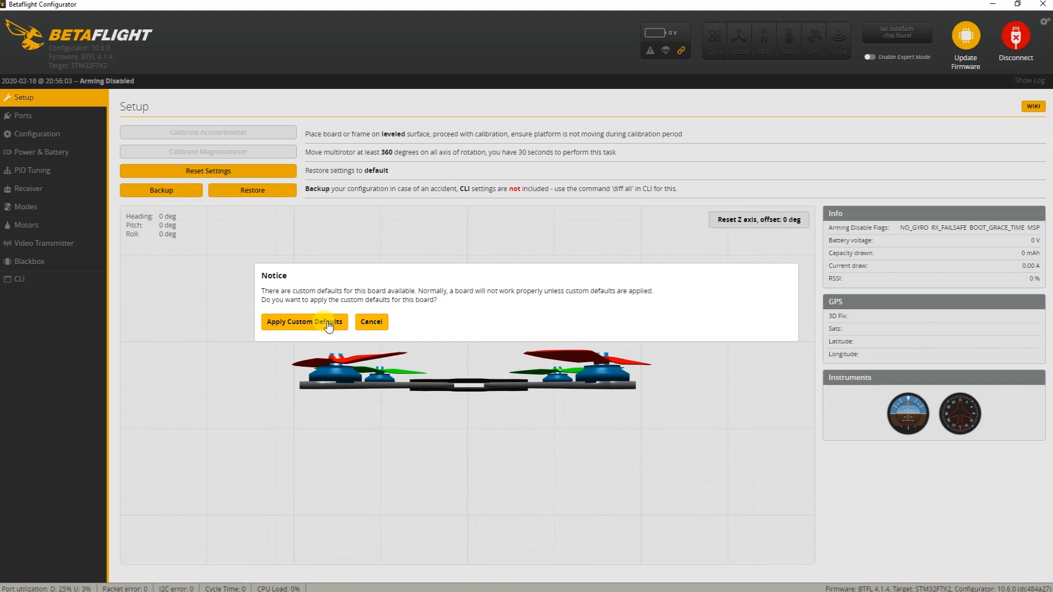
click(327, 323)
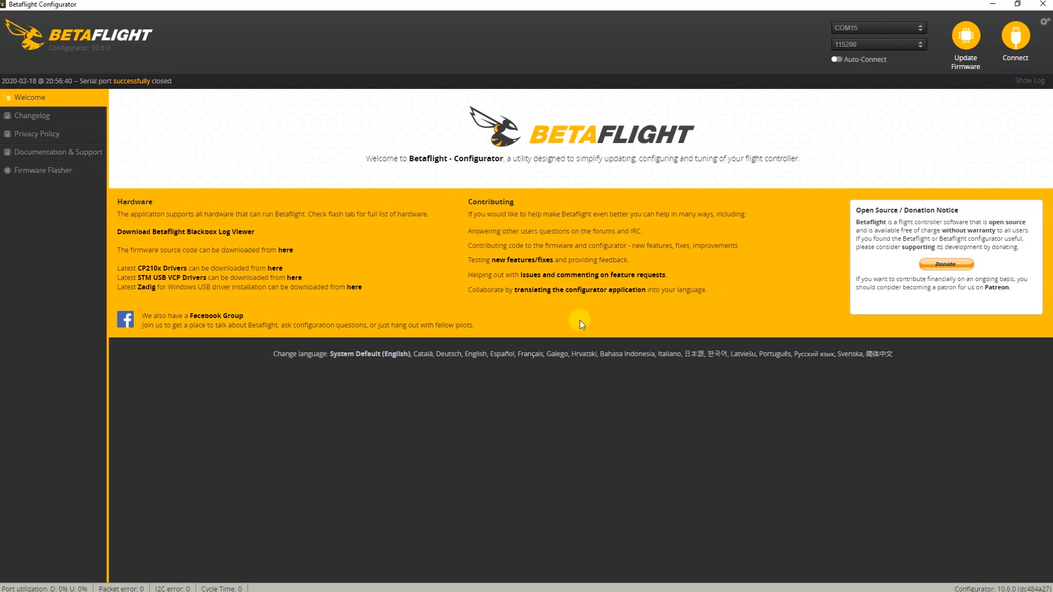
Step: Connect to the flight controller again and calibrate its accelerometer
click(1015, 43)
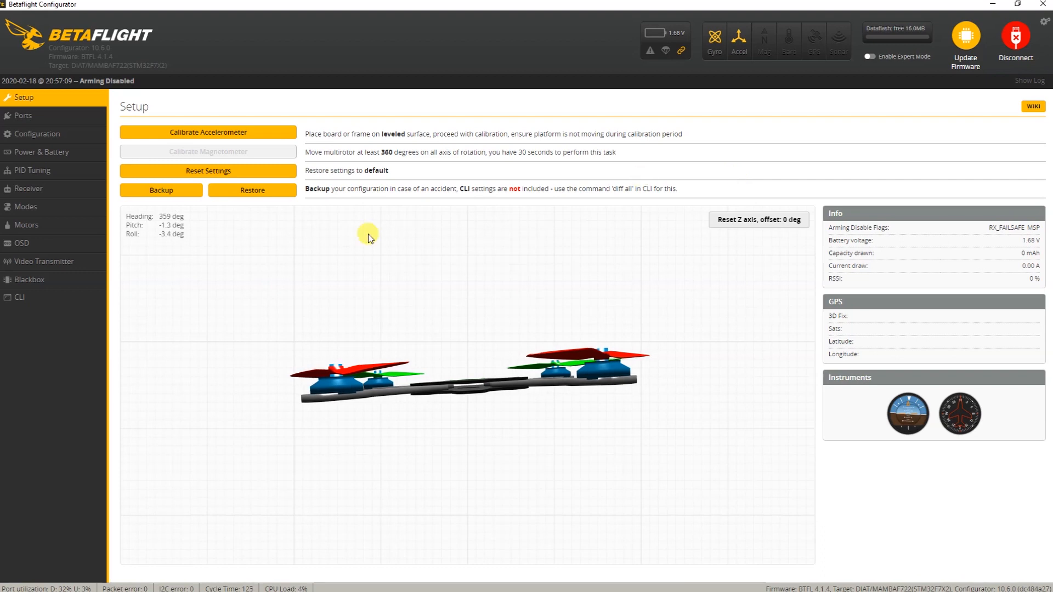
click(279, 137)
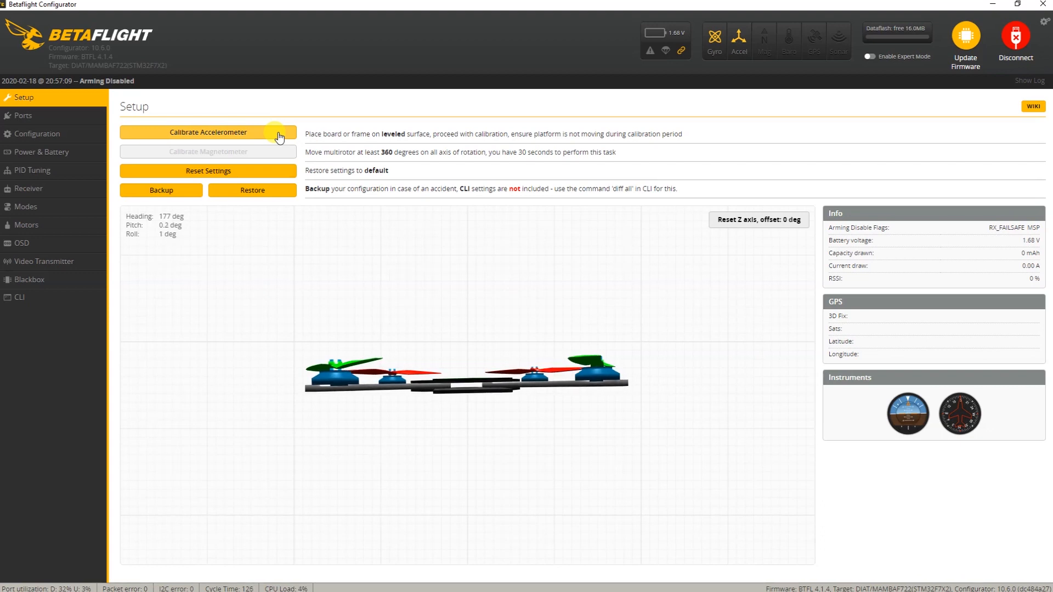
click(219, 130)
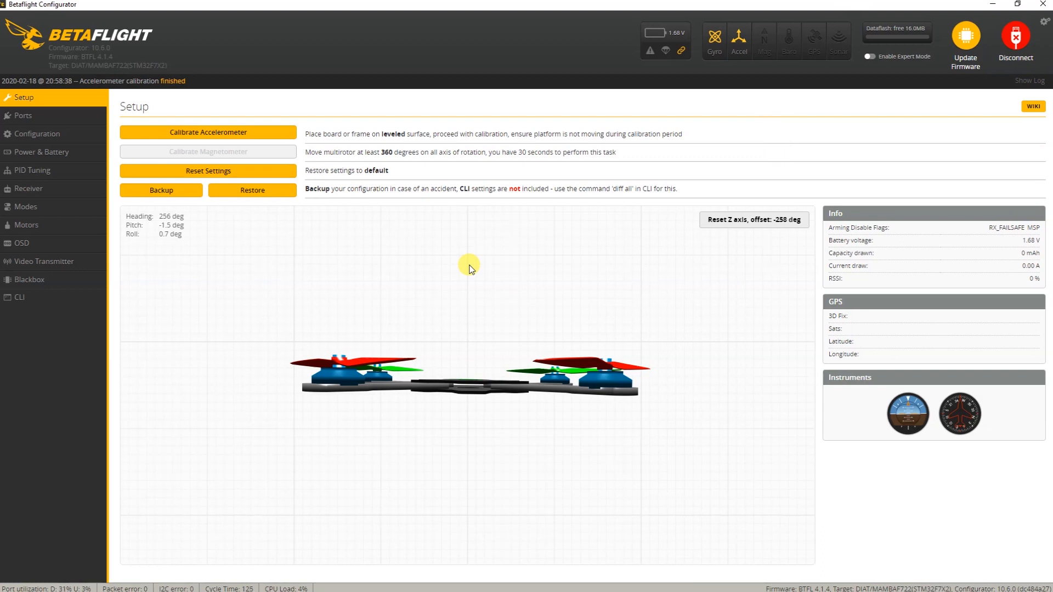
Step: In the port settings, set UART2's telemetry output to iBUS and UART3's peripheral to VTX (TBS SmartAudio)
click(43, 135)
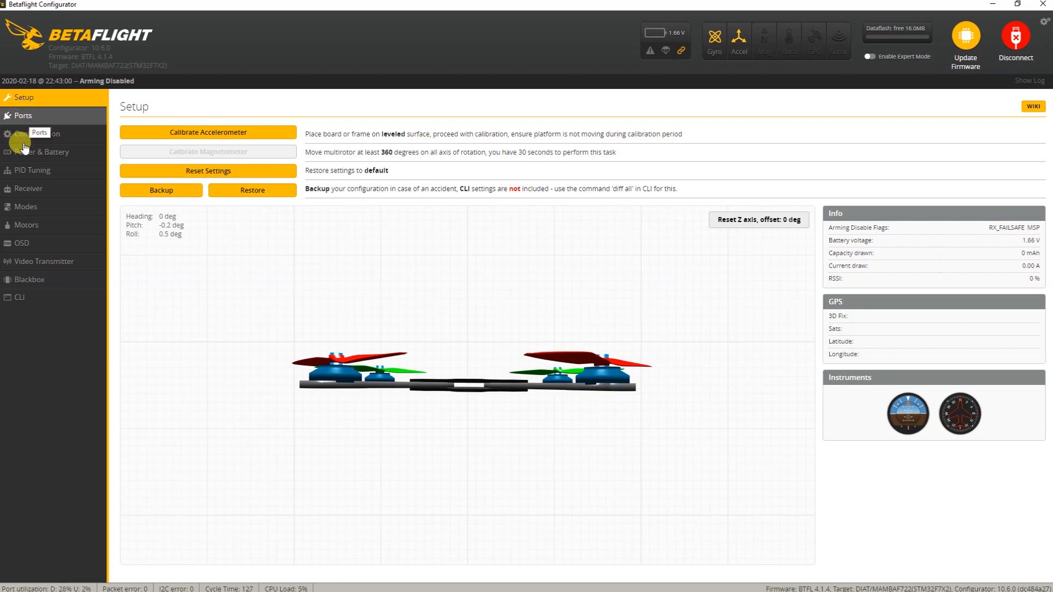
click(25, 117)
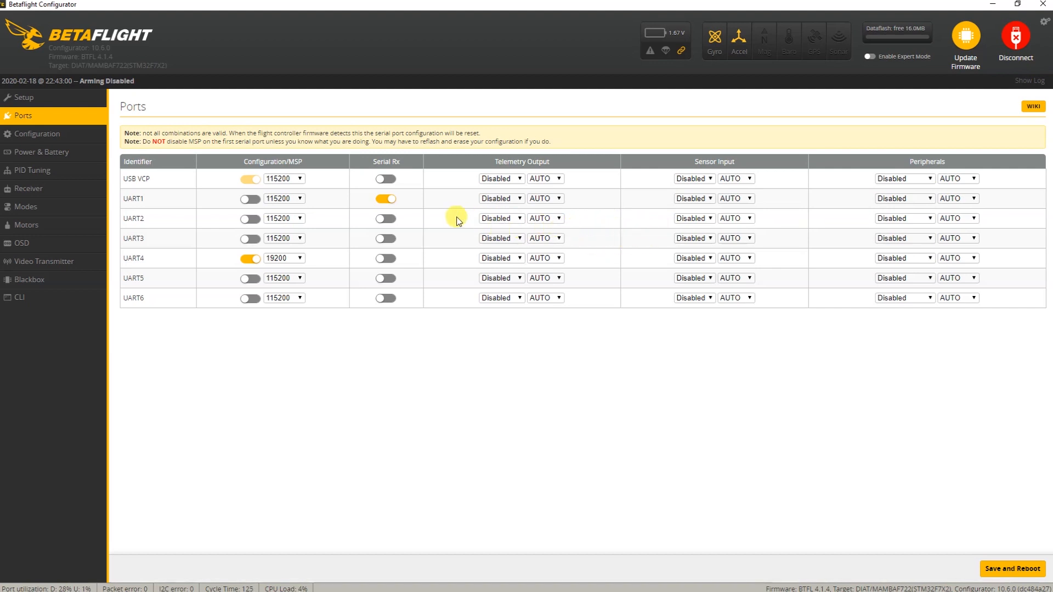
click(710, 217)
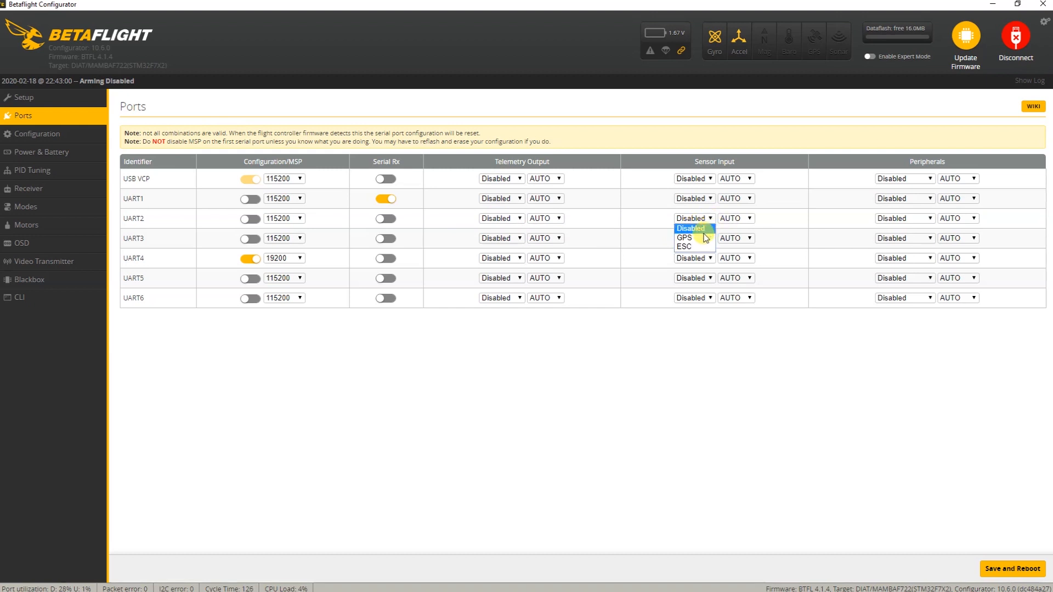
click(653, 212)
click(516, 218)
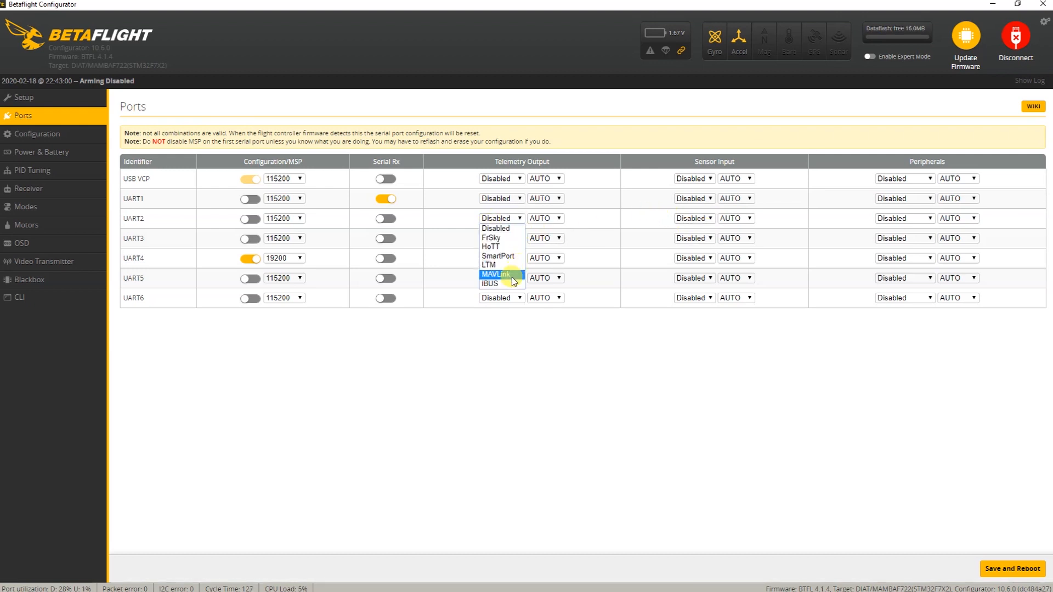
click(505, 284)
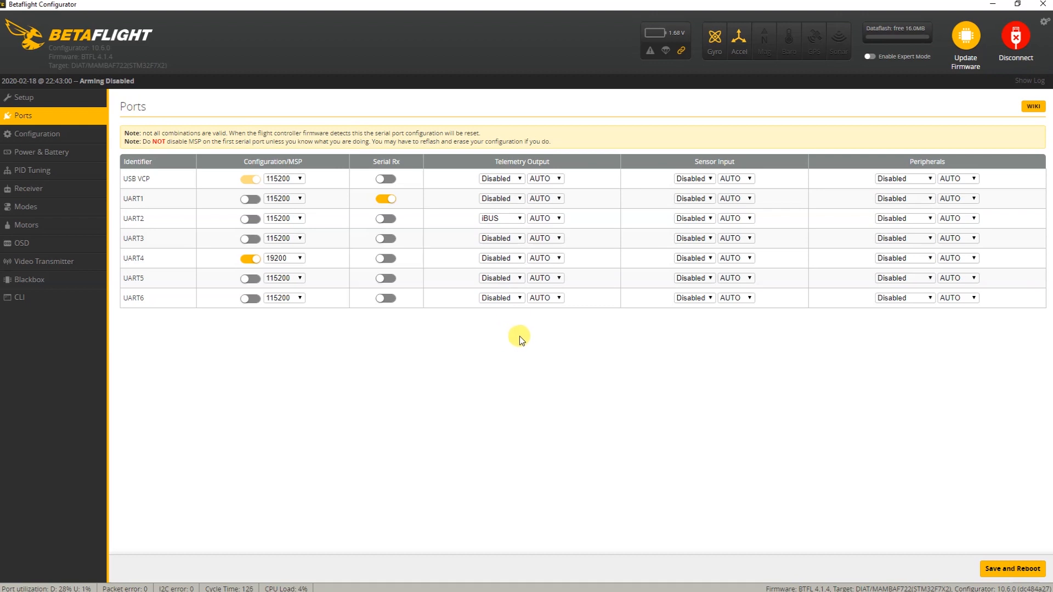
click(516, 219)
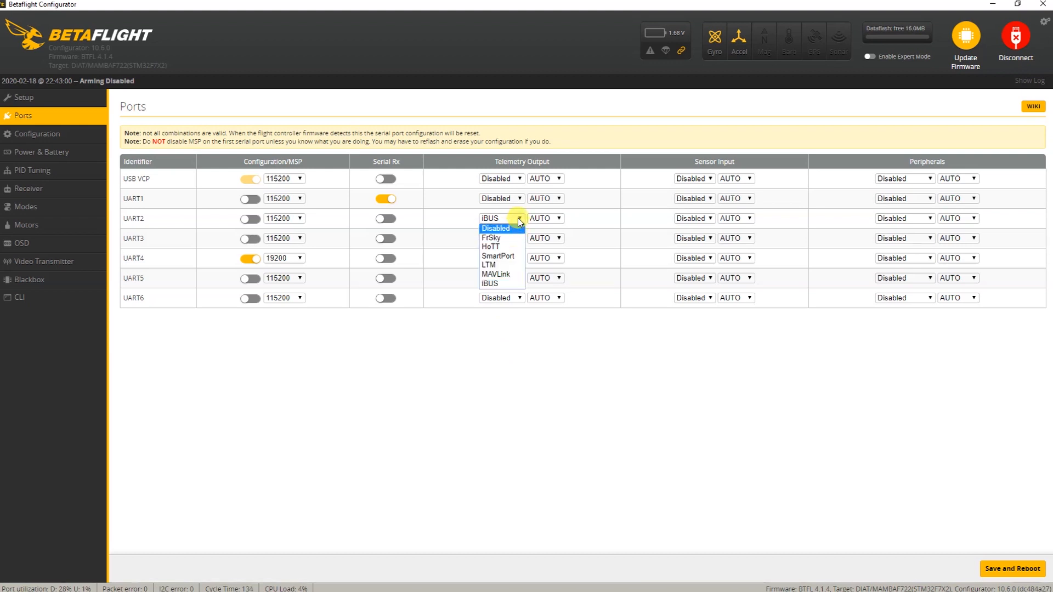
click(456, 217)
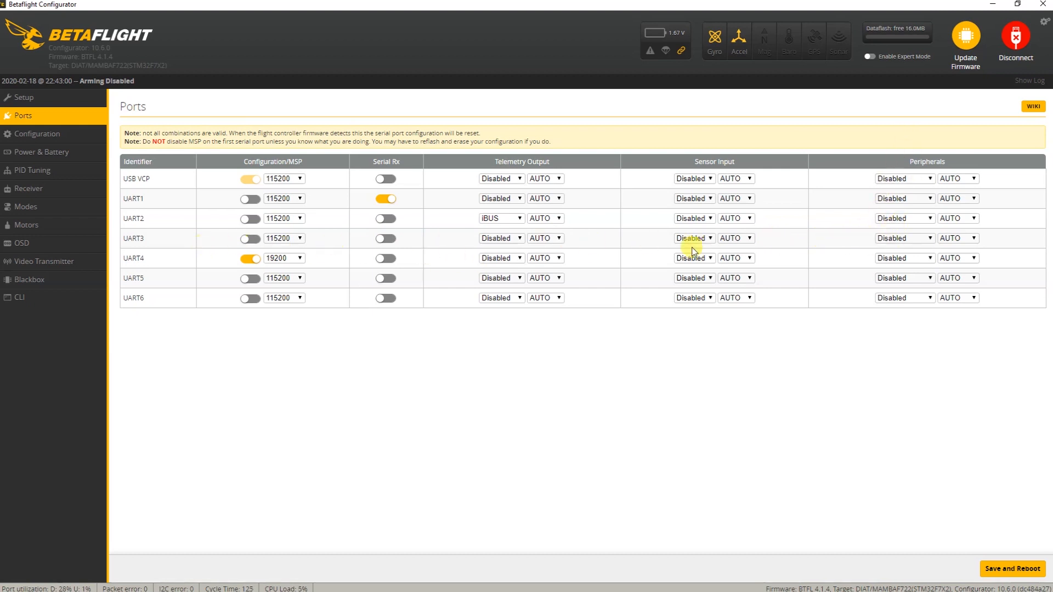
click(930, 240)
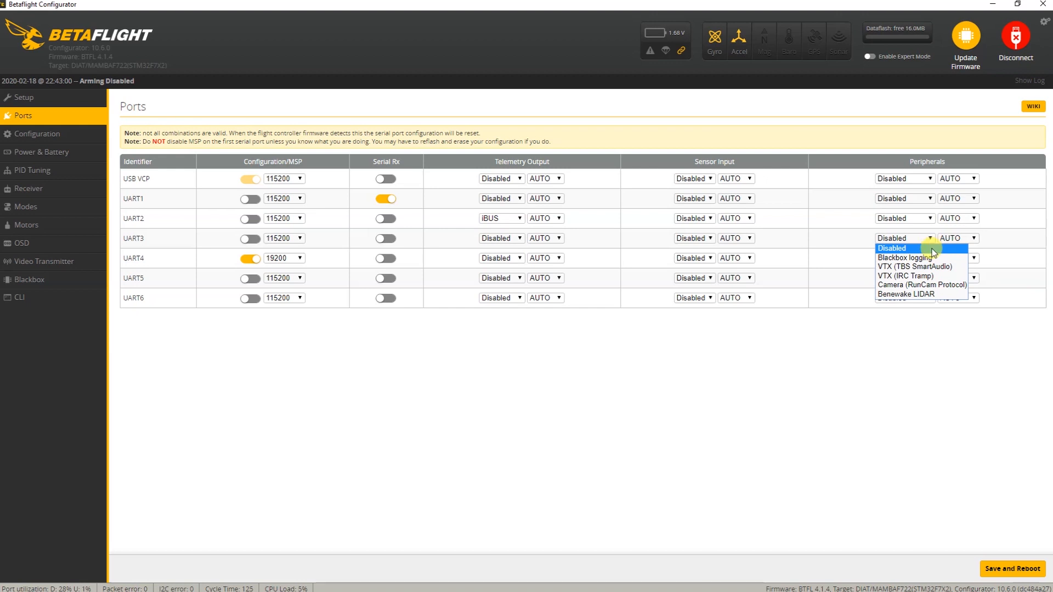
click(935, 267)
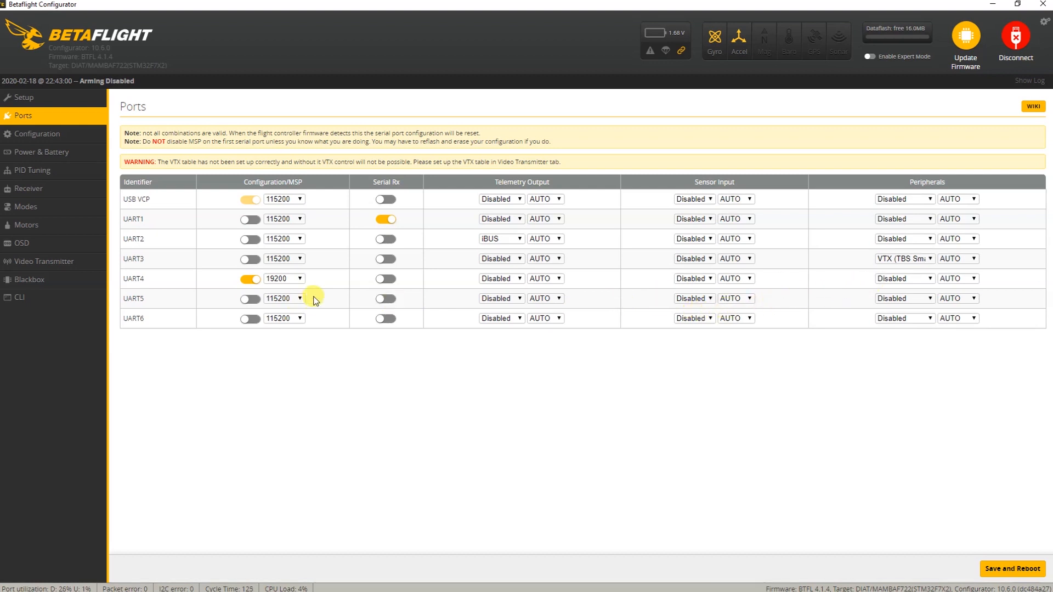
click(931, 279)
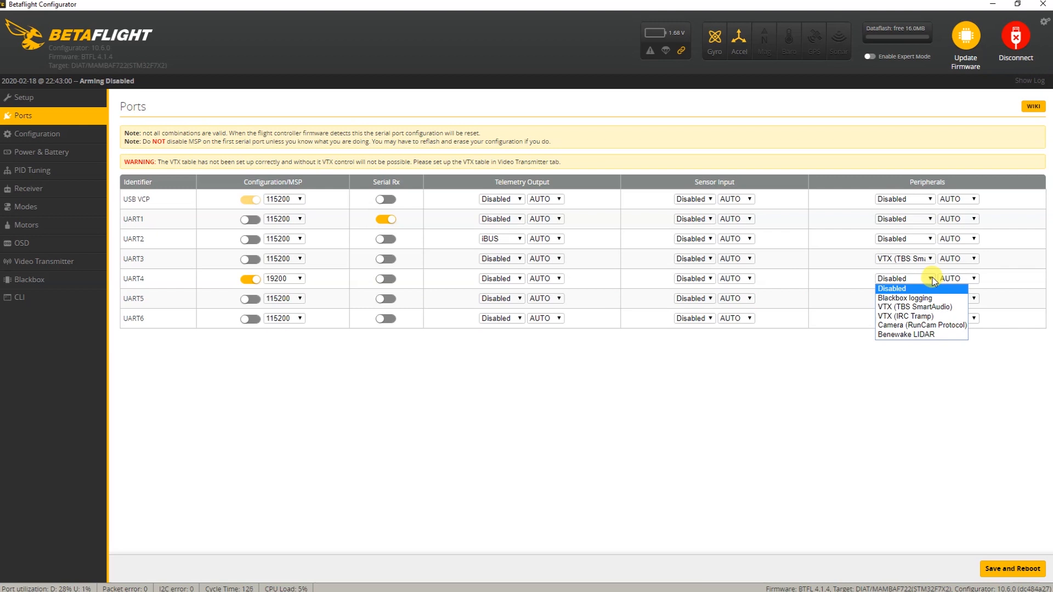
click(738, 337)
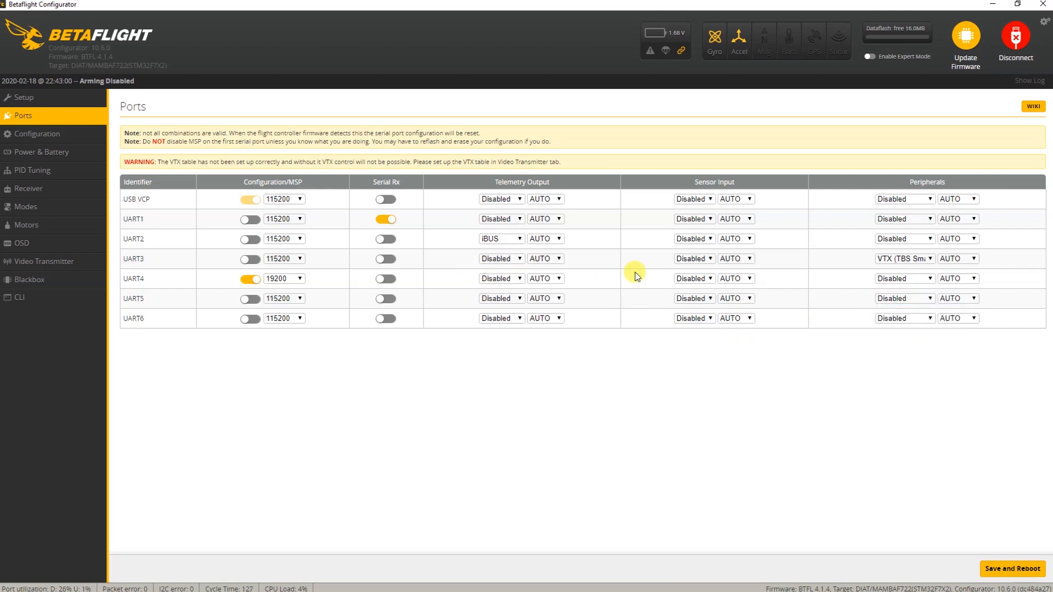
click(710, 279)
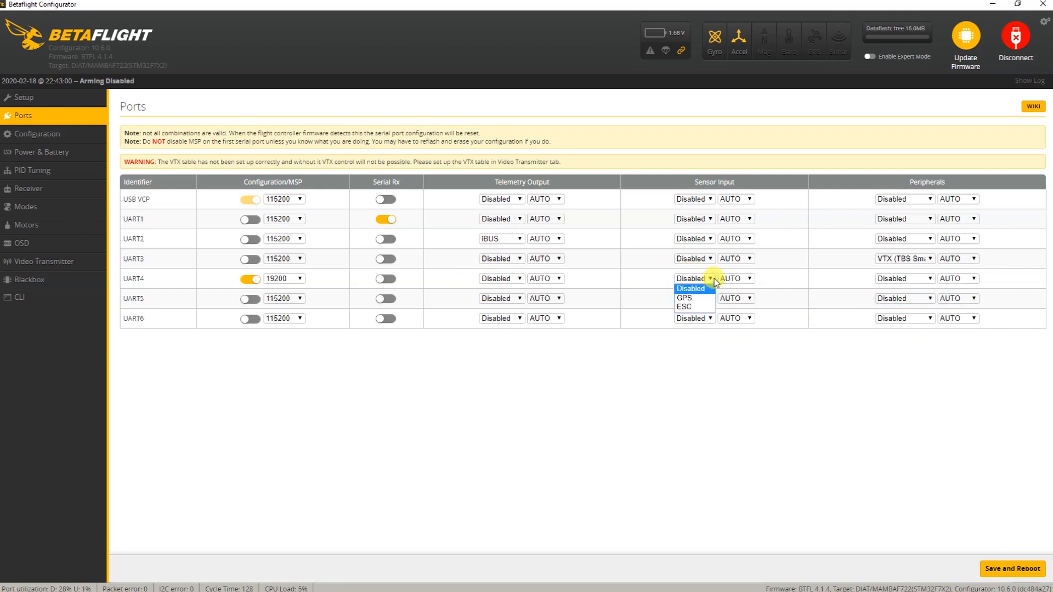
click(688, 360)
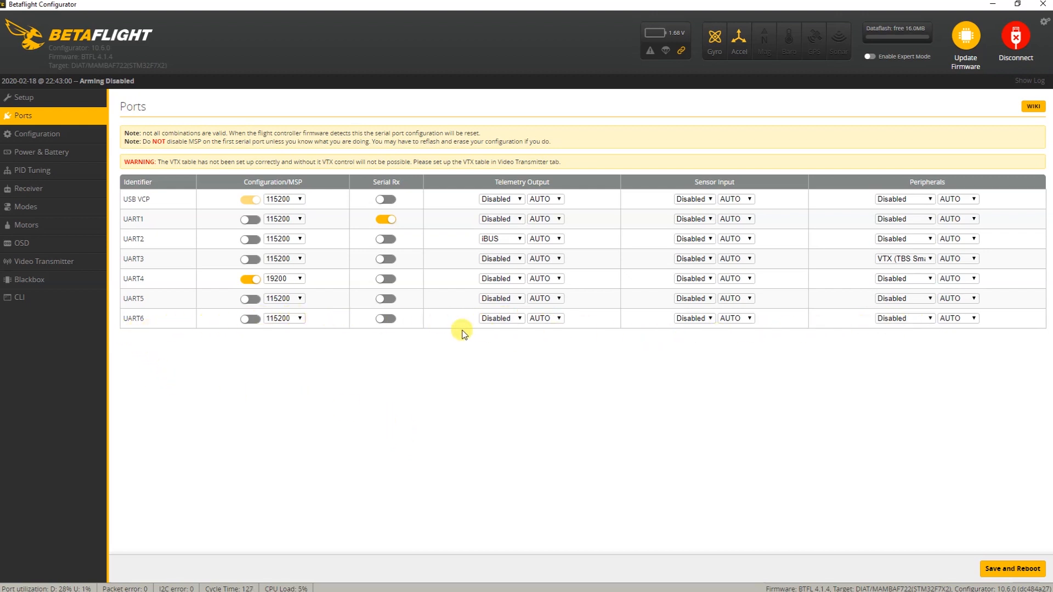
Step: Set UART6's sensor input to ESC and save the port settings with a reboot
click(519, 318)
click(522, 317)
click(712, 318)
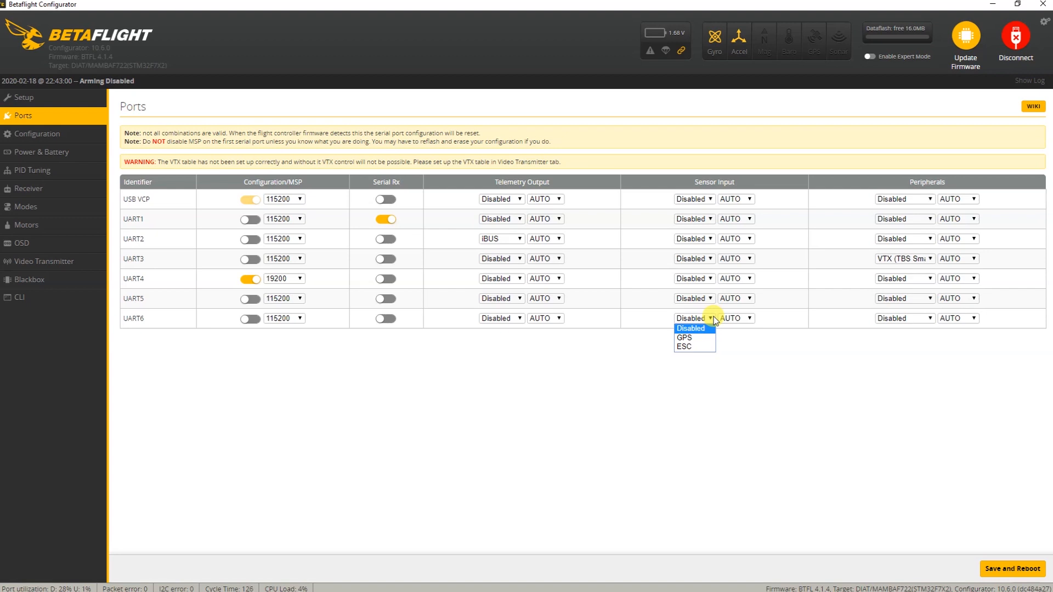
click(713, 318)
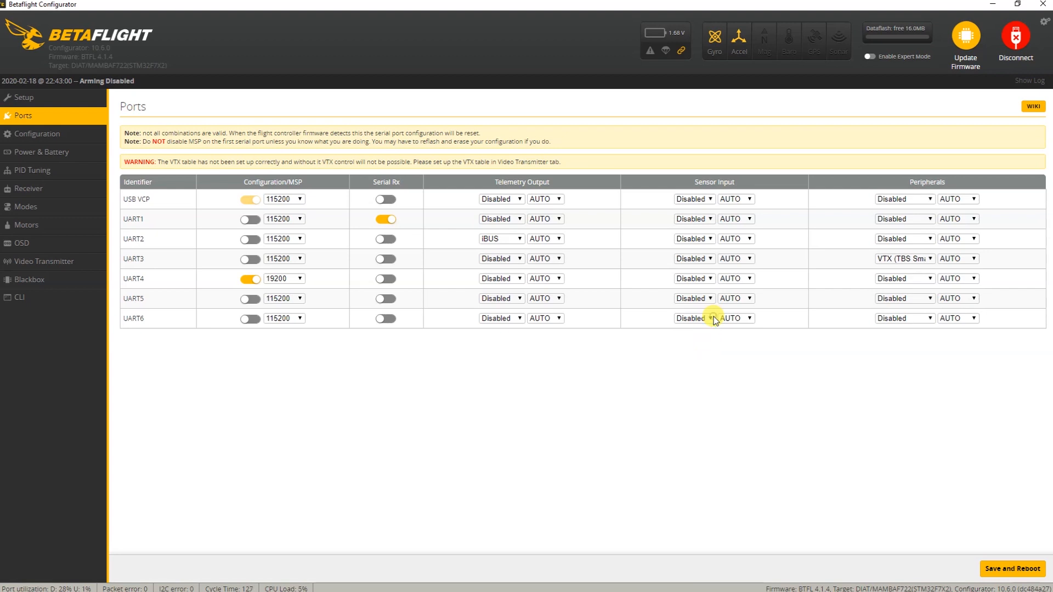
click(708, 318)
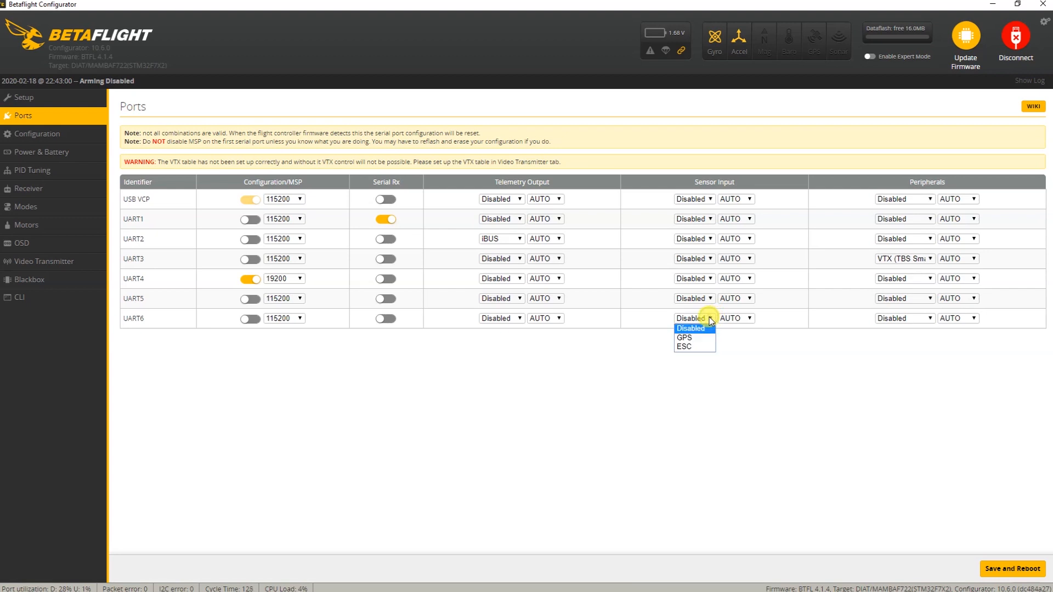
click(706, 347)
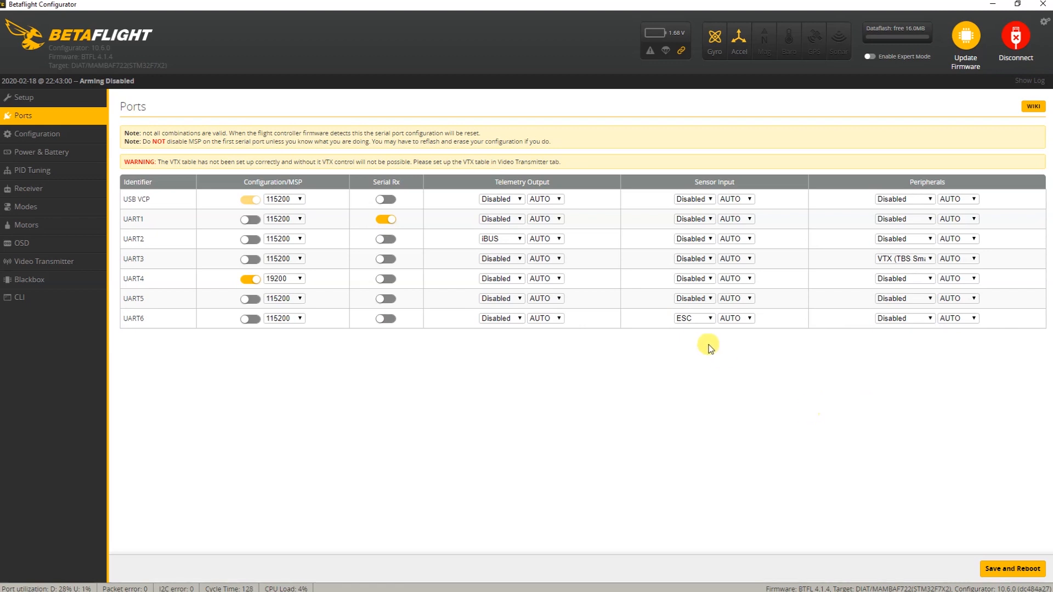
click(709, 319)
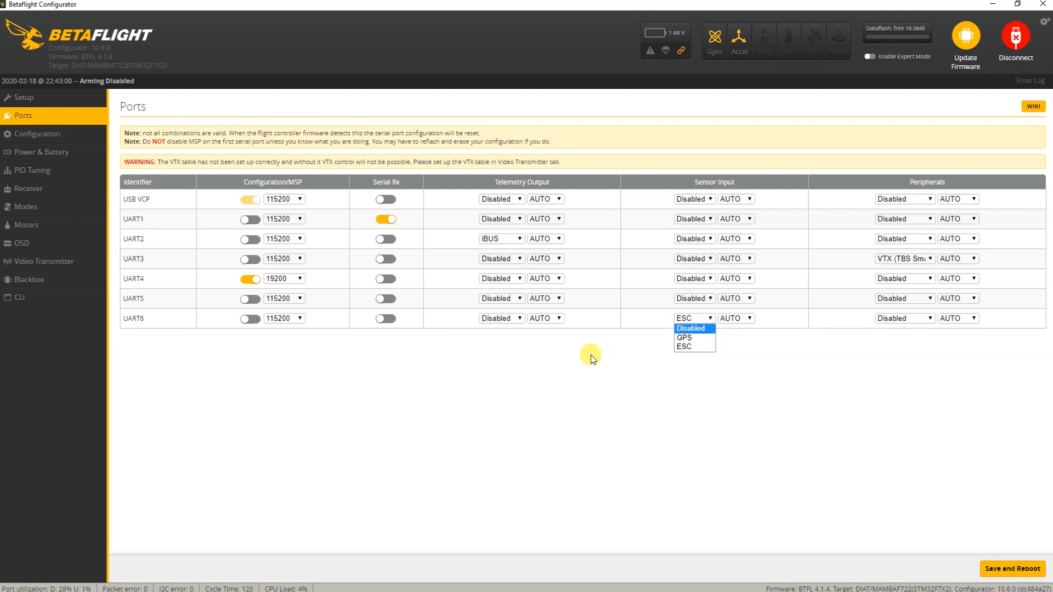
click(682, 346)
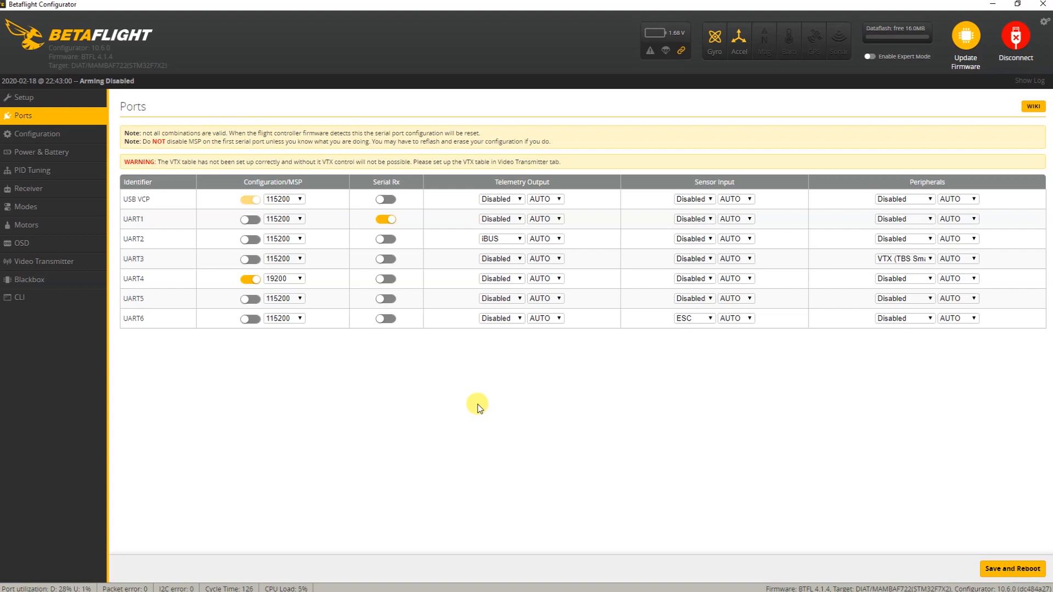
click(1002, 570)
Step: In the configuration settings, choose DSHOT600 as the ESC/motor protocol and set the motor poles to 14
click(34, 137)
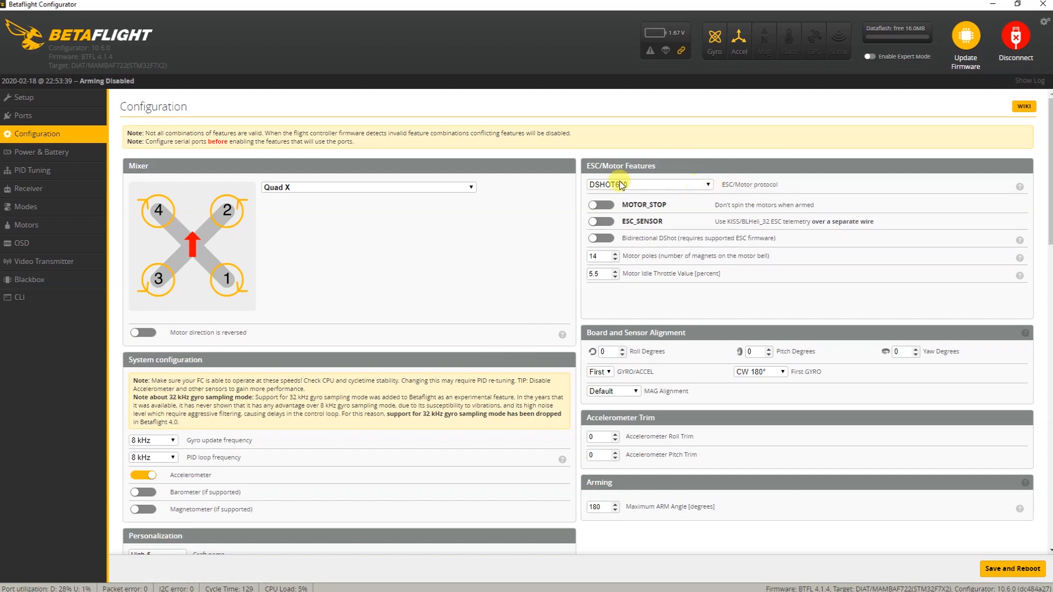
click(709, 186)
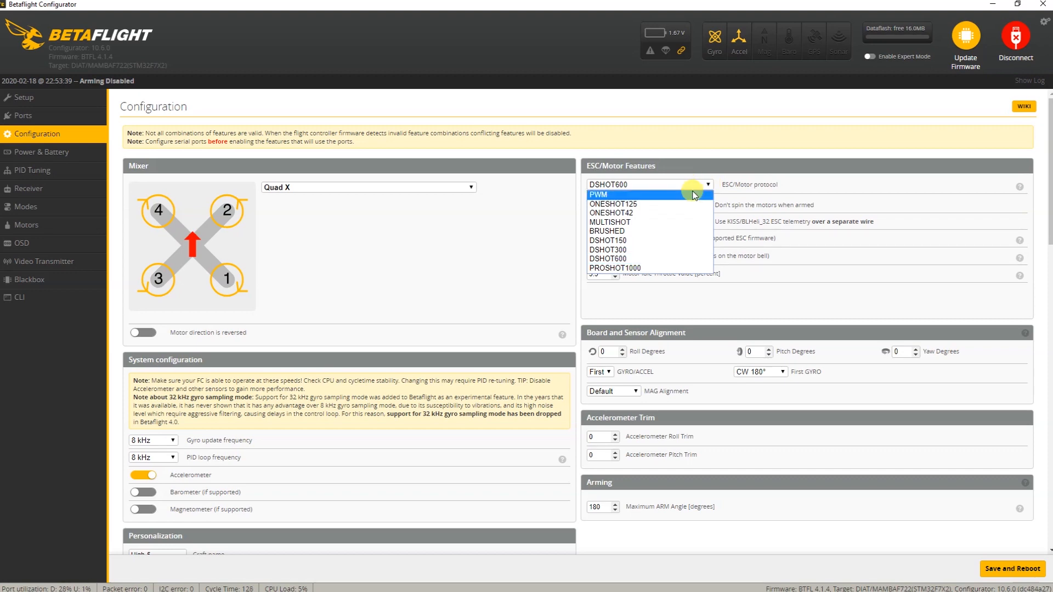
click(690, 258)
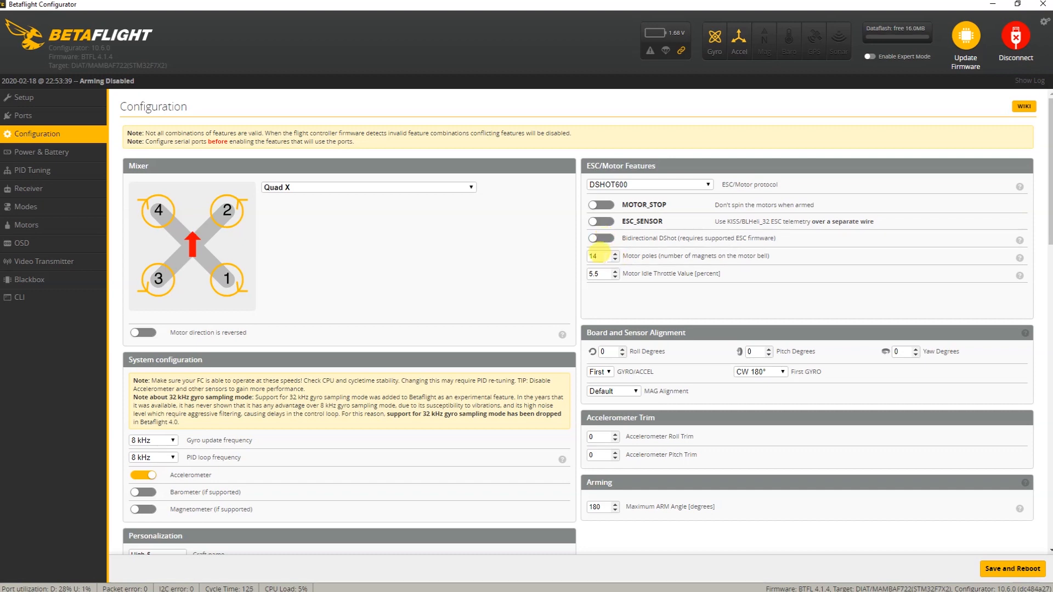
double_click(598, 255)
text(14)
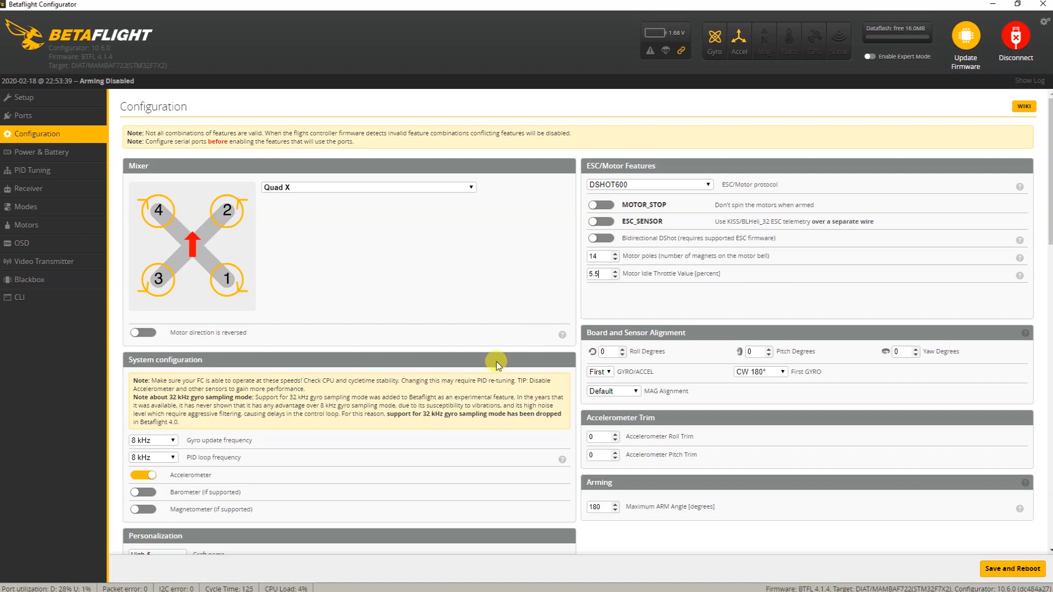
Step: Try a PID loop frequency of 4 kHz and return it to 8 kHz
click(165, 457)
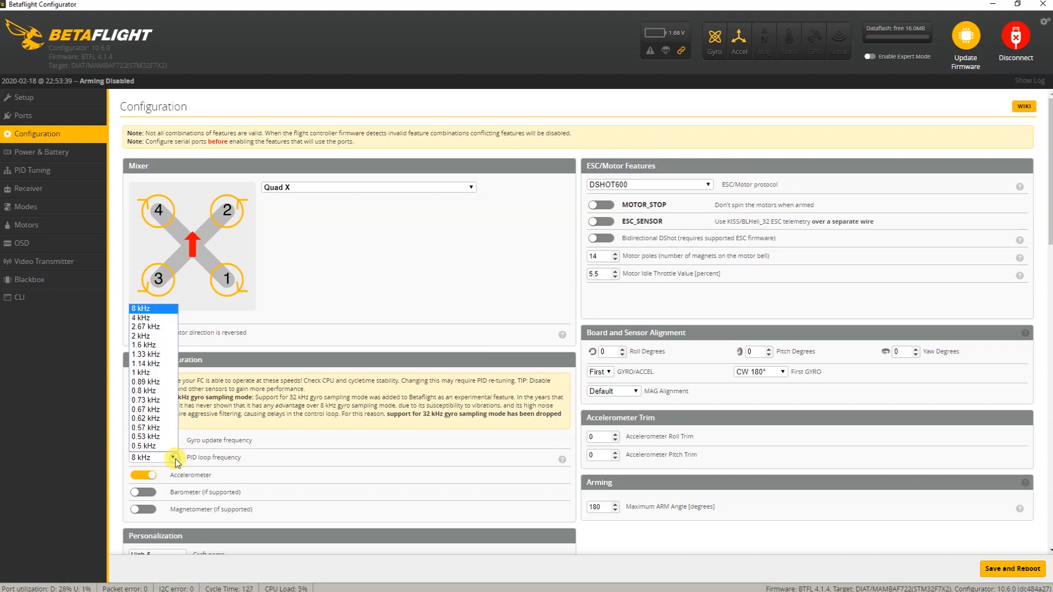
click(153, 318)
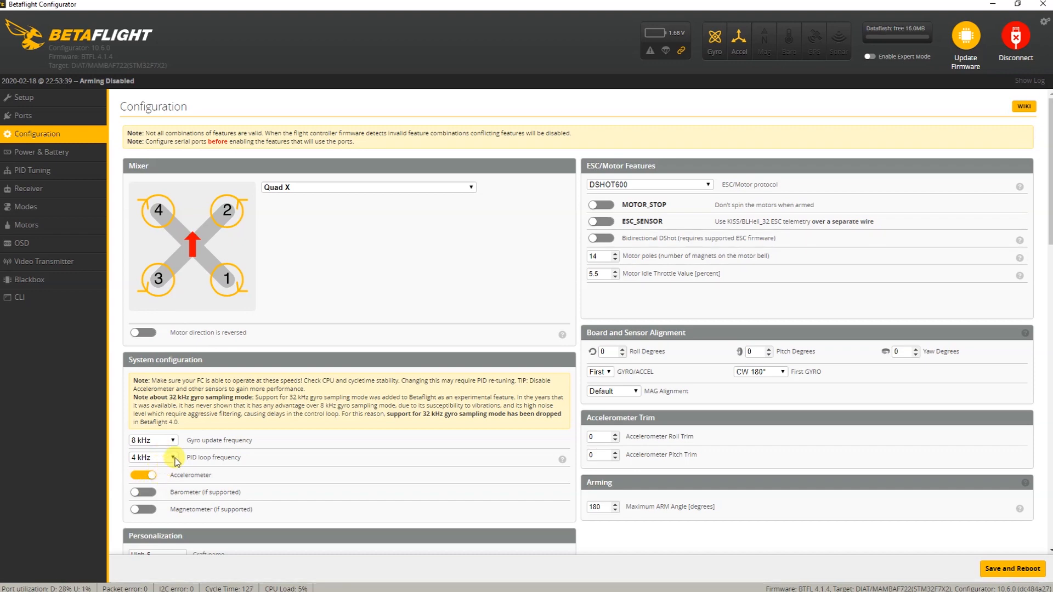
click(159, 458)
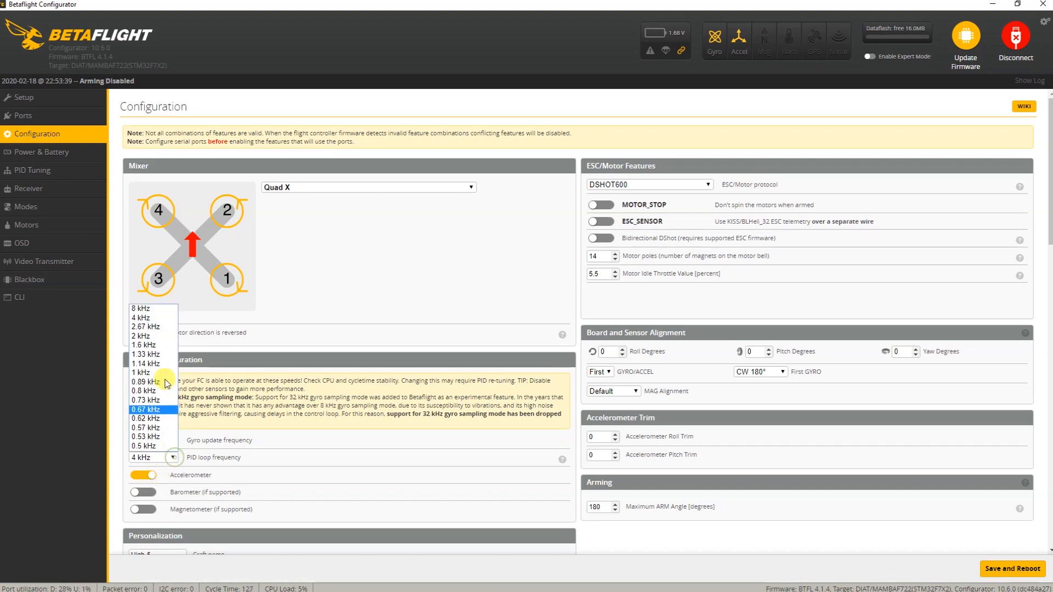
click(156, 308)
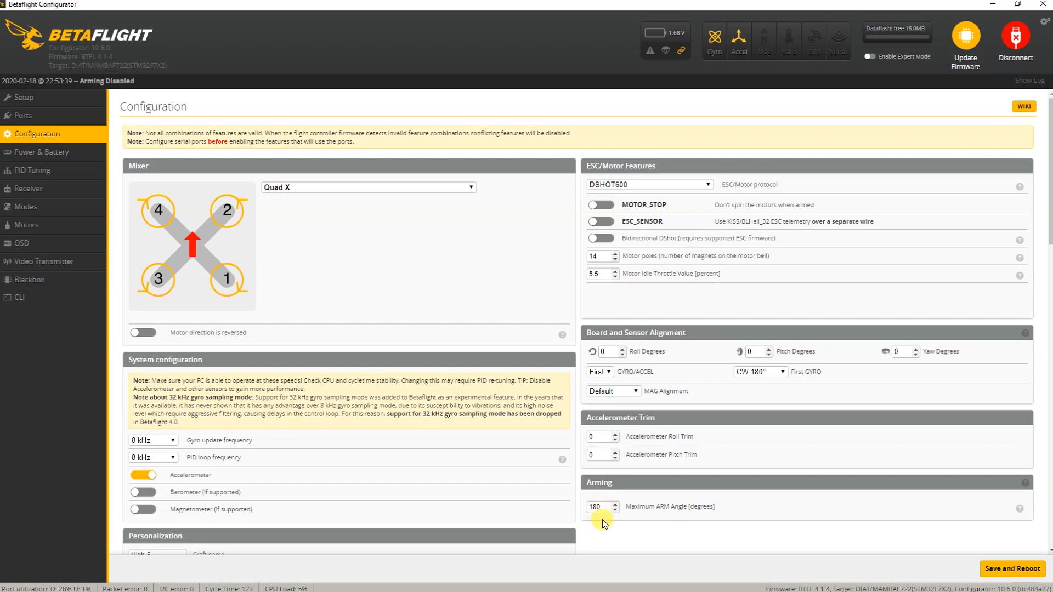
Step: Review the maximum arm angle, the craft name, and the available receiver modes and serial receiver providers without changing them
double_click(584, 507)
scroll(587, 531, down, 3)
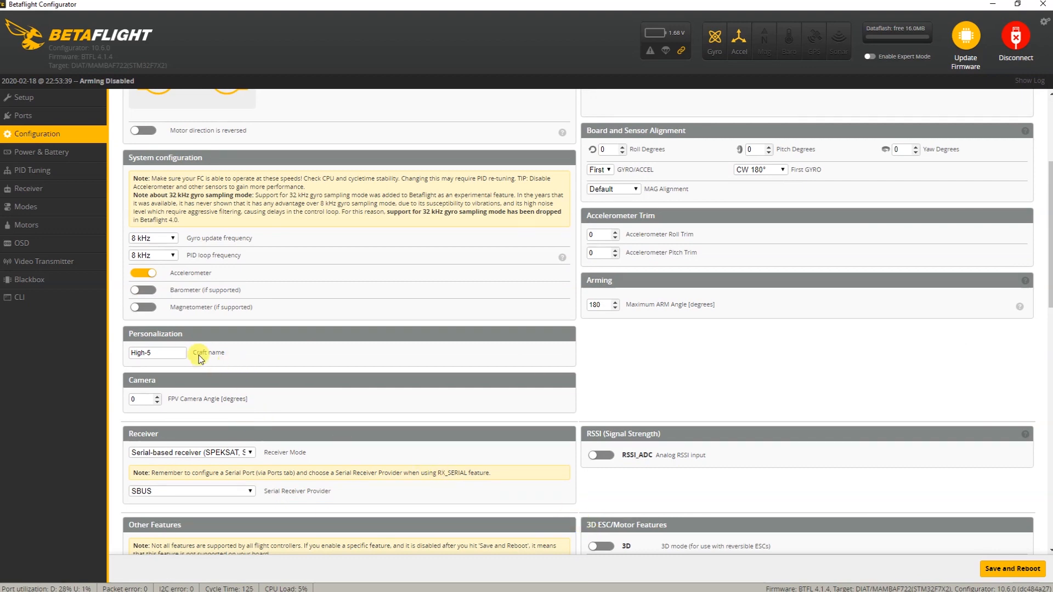
drag(153, 353, 110, 381)
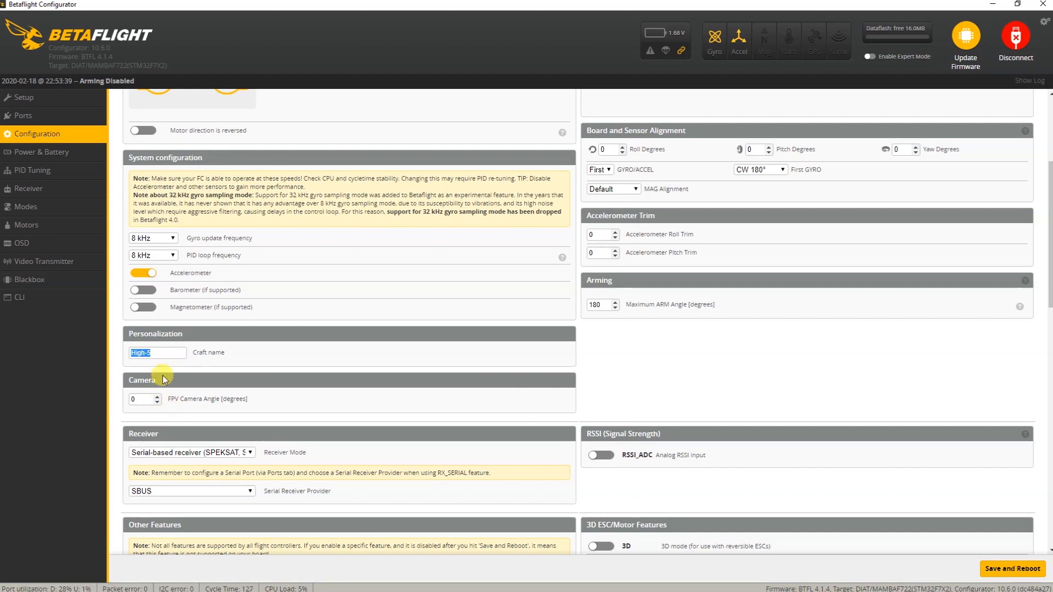
click(163, 349)
click(147, 353)
scroll(111, 444, down, 3)
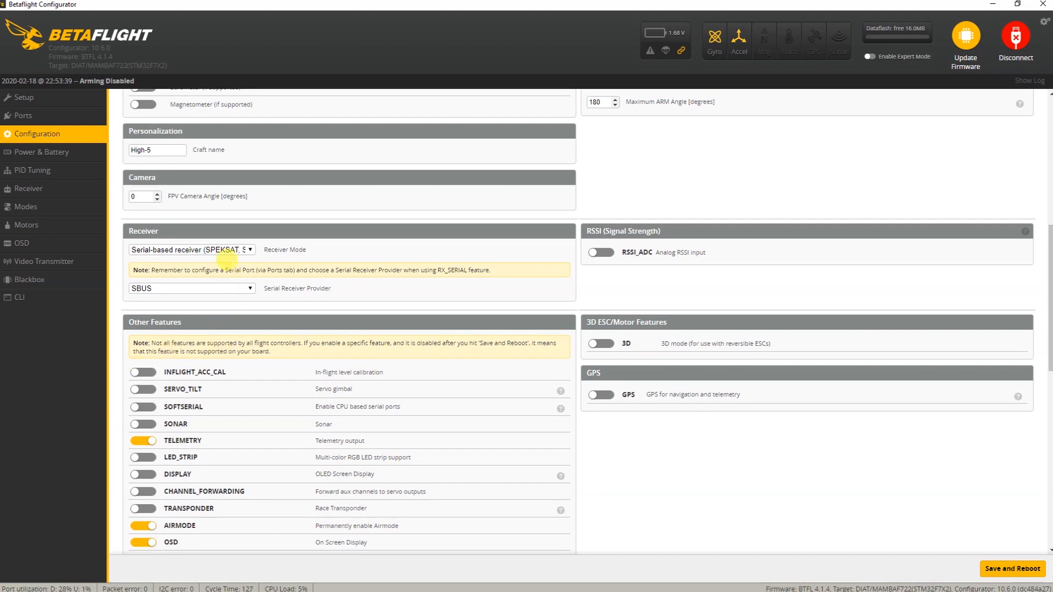
click(249, 251)
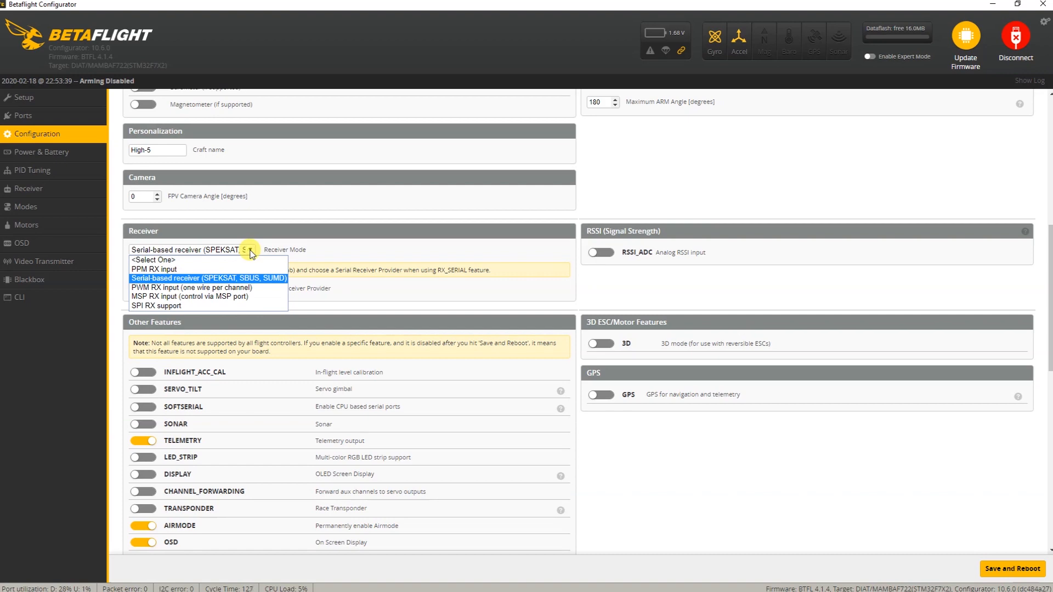
click(250, 251)
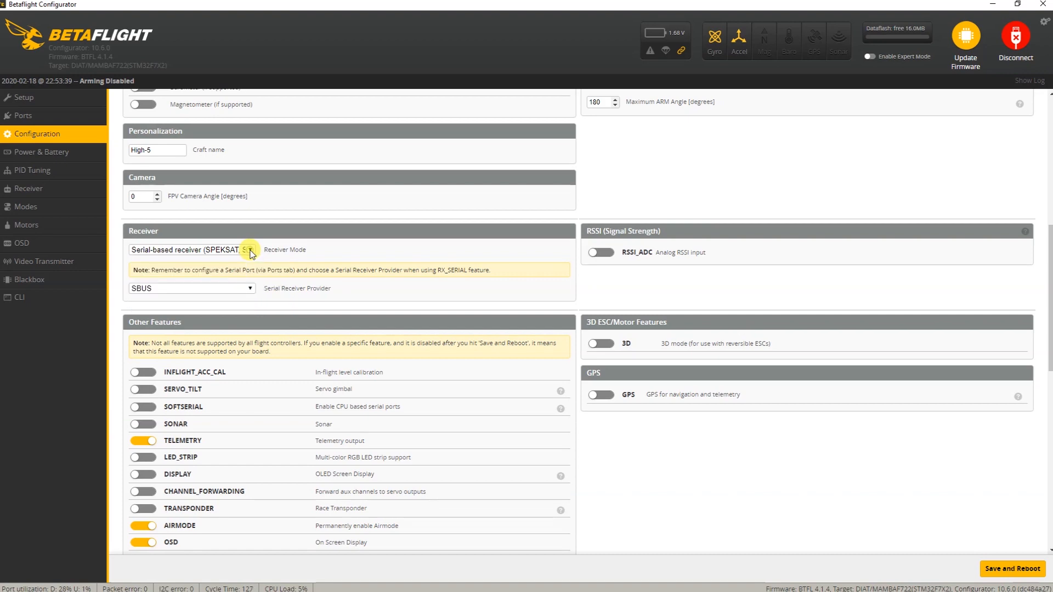
click(250, 290)
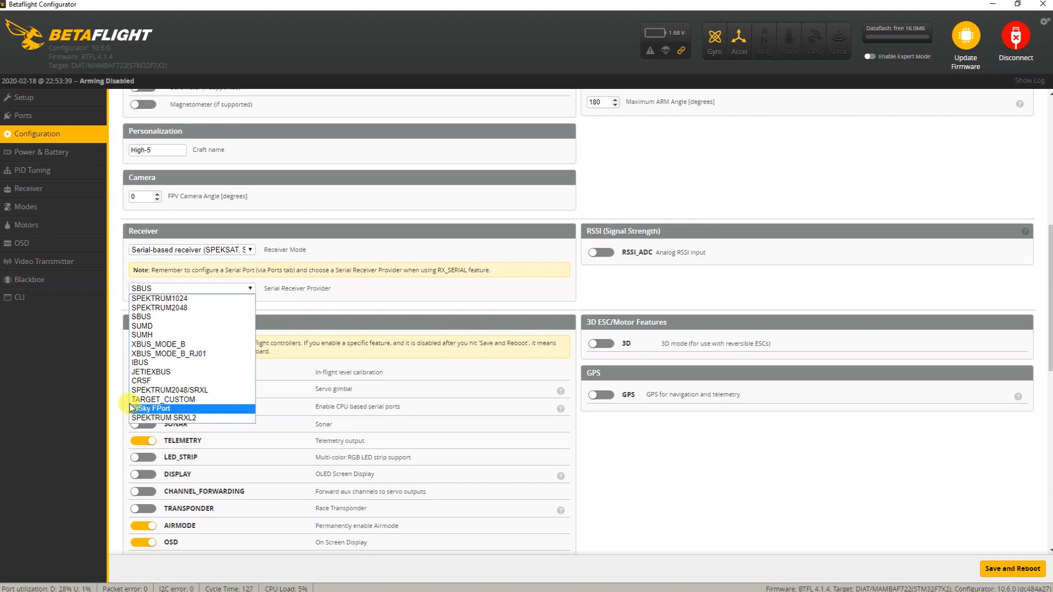
click(109, 387)
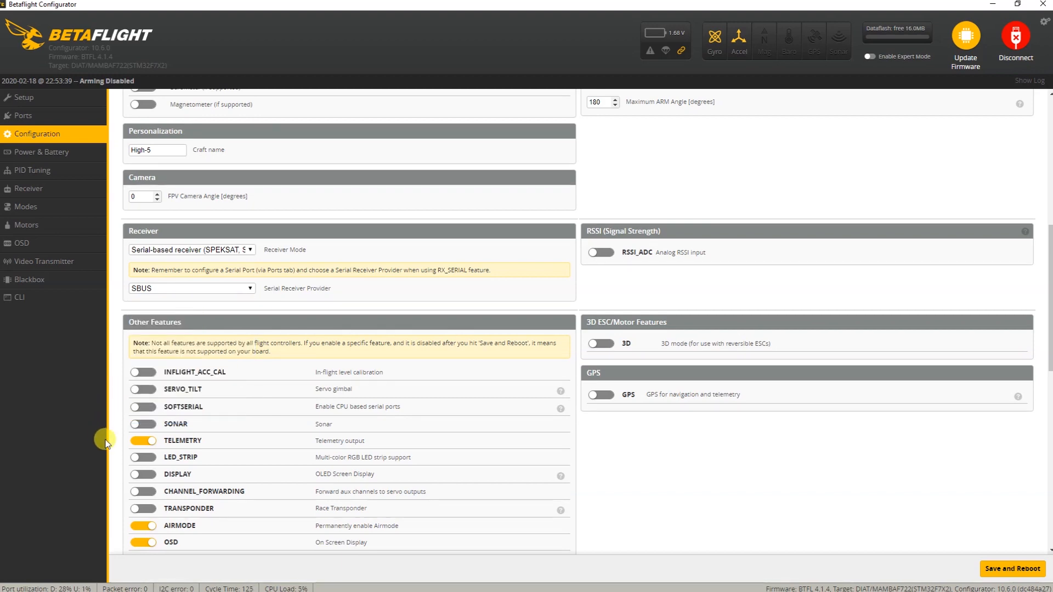
Step: Try enabling the SOFTSERIAL and LED_STRIP features, switching each one off again
click(143, 407)
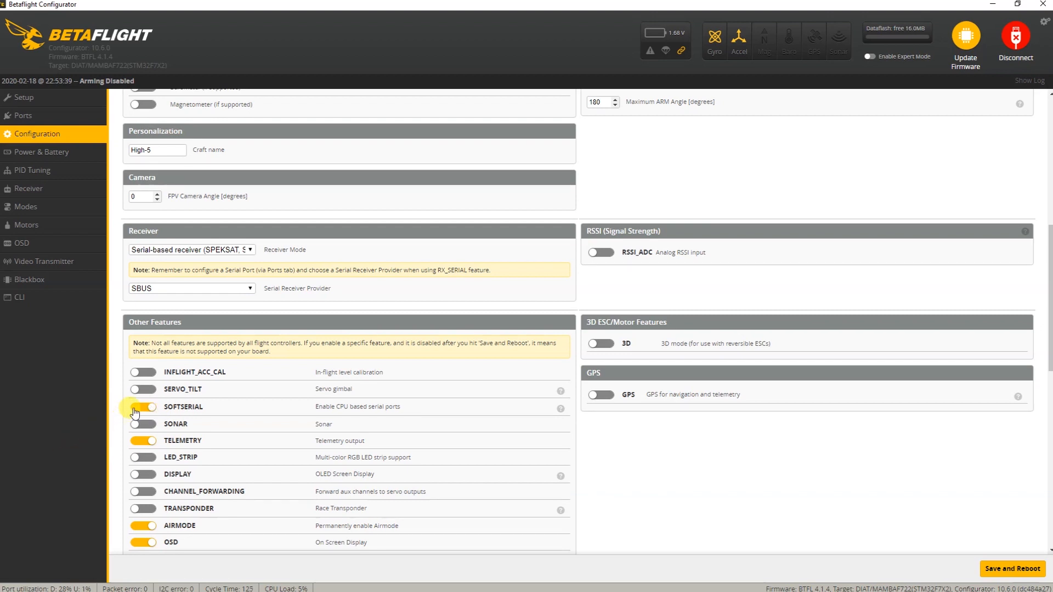
click(138, 408)
click(138, 458)
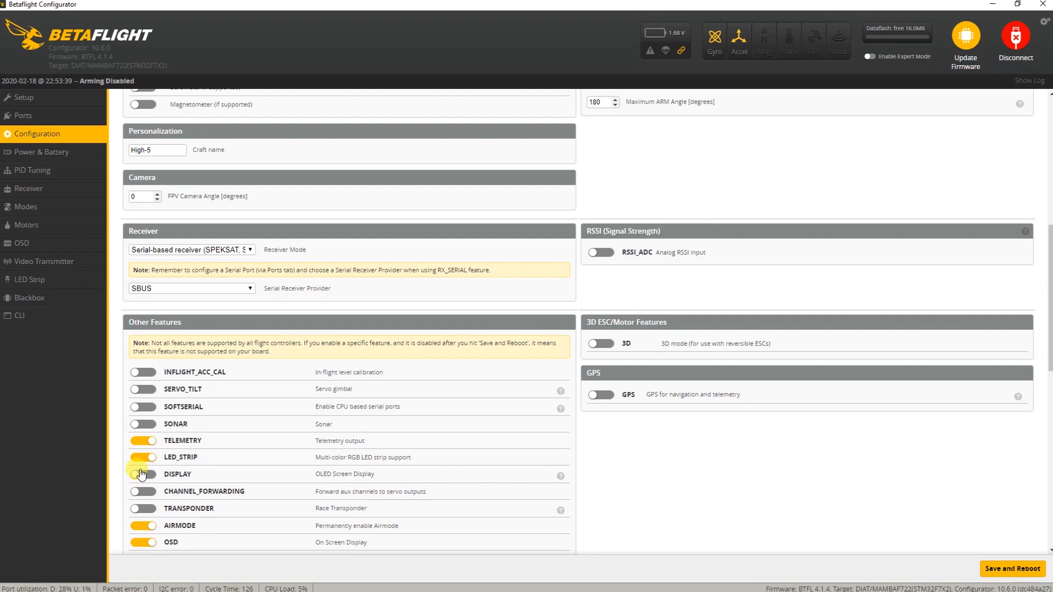
click(139, 458)
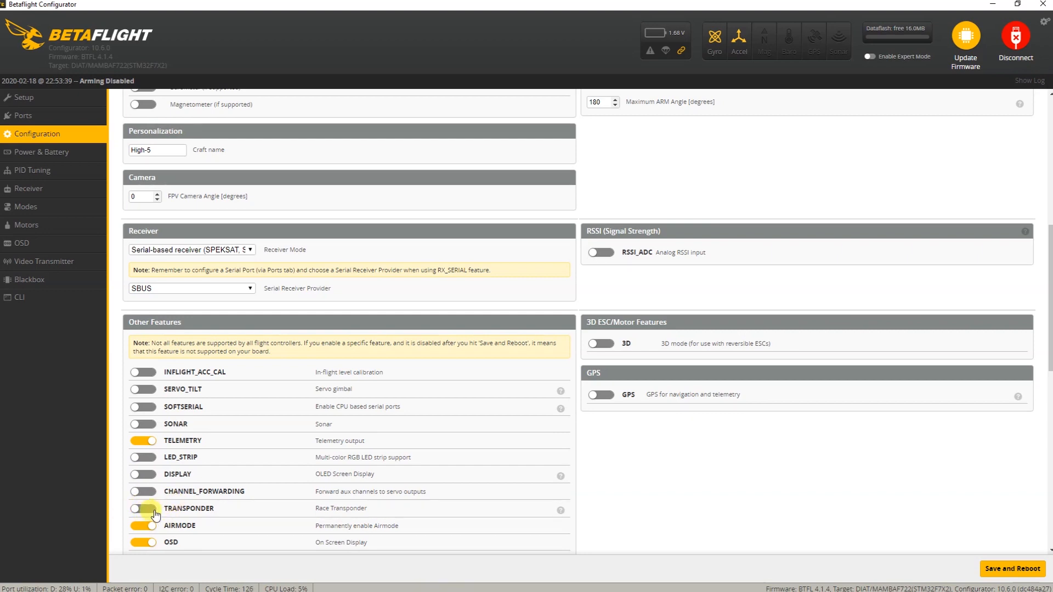
Step: Toggle the RX_SET and RX_LOST options in the Dshot beacon configuration
scroll(156, 523, down, 4)
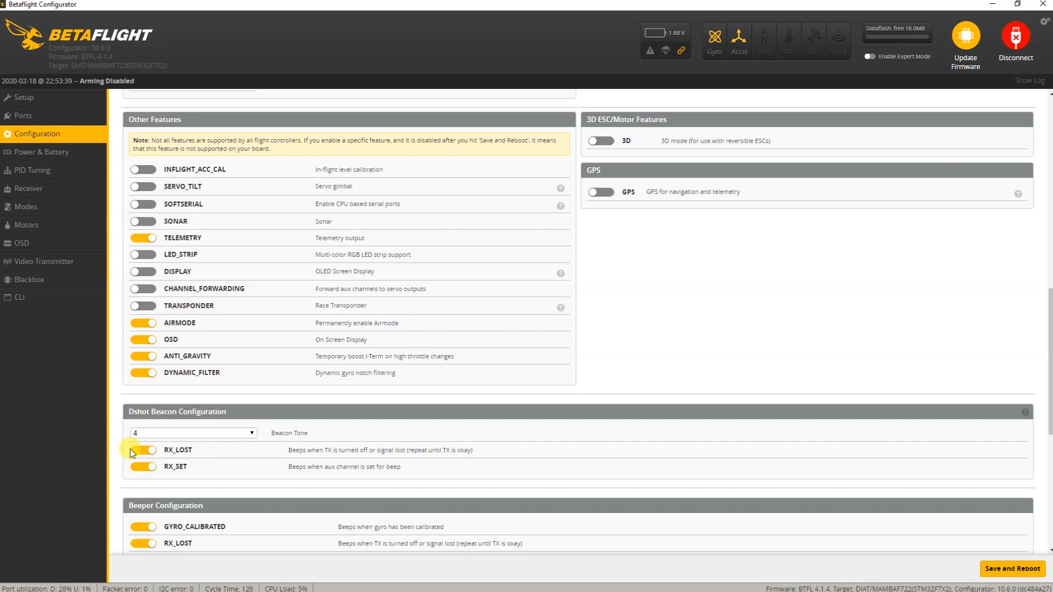
click(141, 467)
click(148, 451)
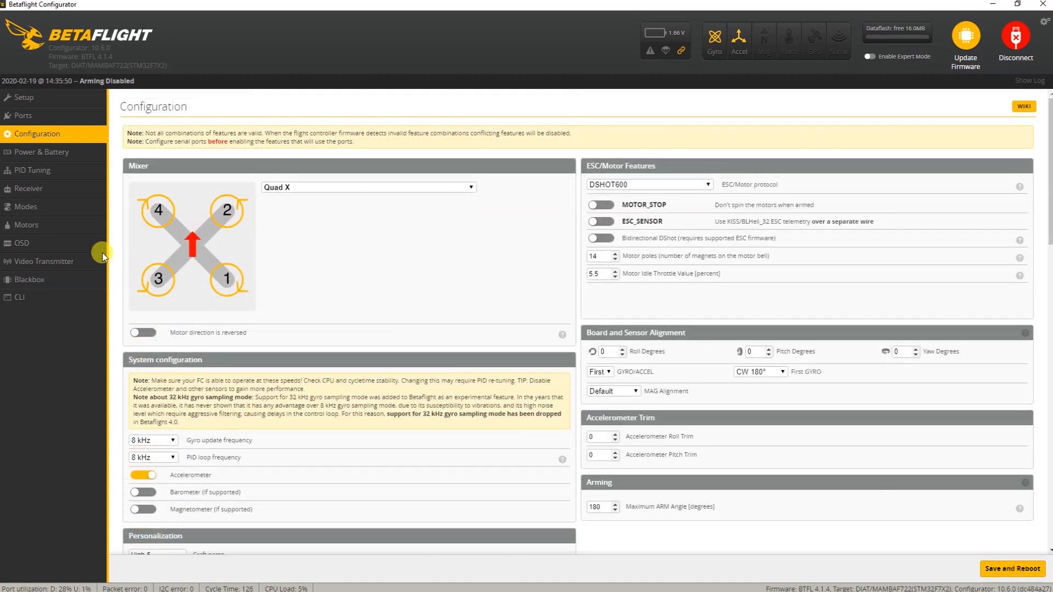
Step: Open the power and battery settings, consult the Mamba stack wiring diagram in IrfanView for meter values, and return to Betaflight Configurator
click(50, 151)
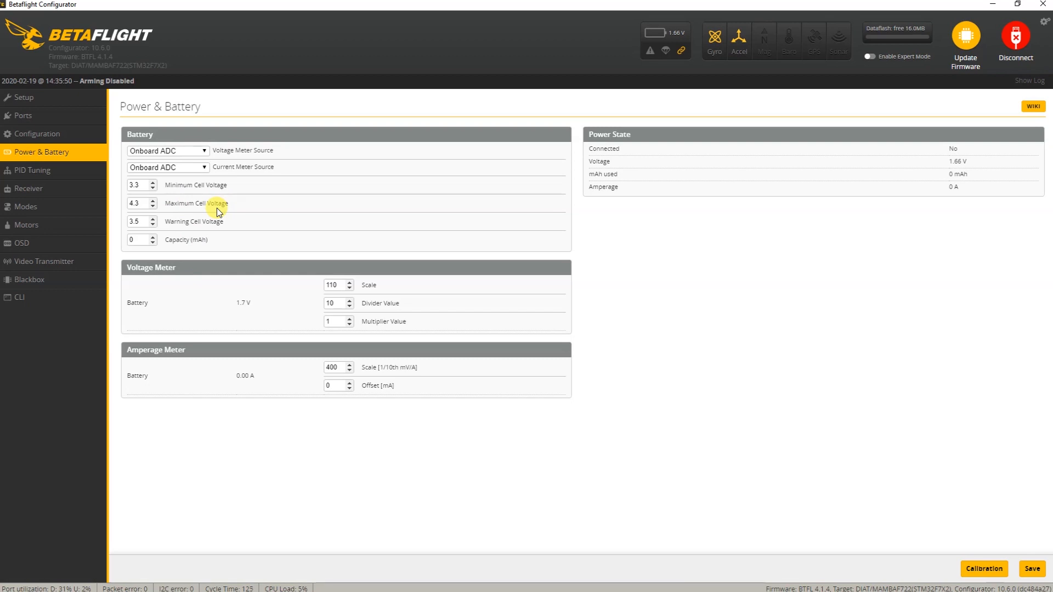
click(138, 198)
drag(1052, 7, 492, 12)
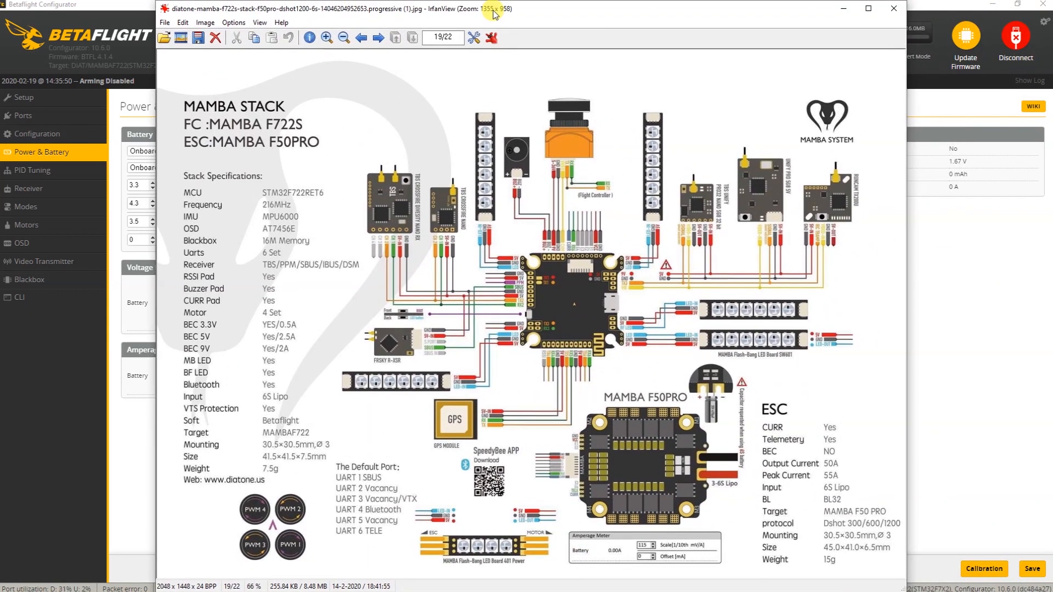
double_click(548, 104)
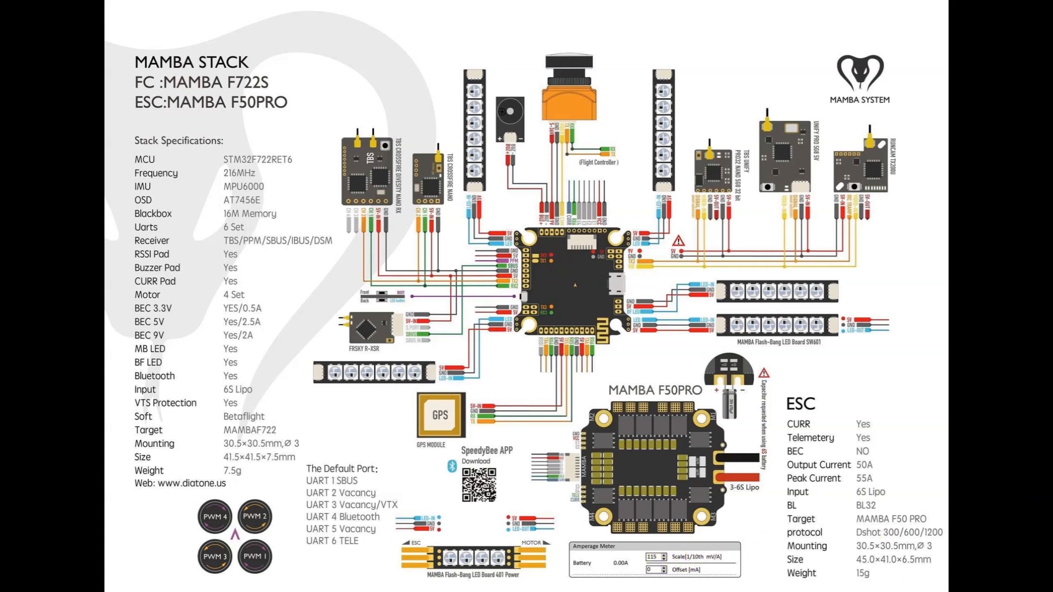
key(alt+Tab)
key(alt+Tab)
key(alt+Tab)
key(alt+Tab)
key(alt+Tab)
key(alt+Tab)
key(alt+Tab)
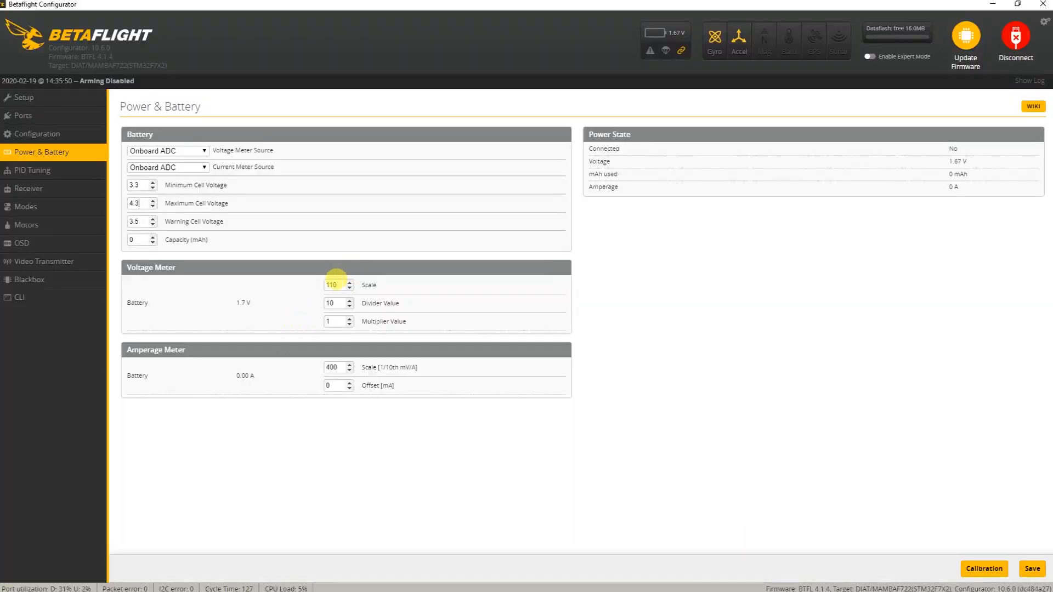
Step: Adjust the voltage meter scale and save the power and battery settings
click(333, 280)
click(1033, 570)
Step: In Rateprofile 1, set RC Expo to 0.35 and Super Rate to 0.77 for roll, pitch and yaw, and save the rates
click(49, 172)
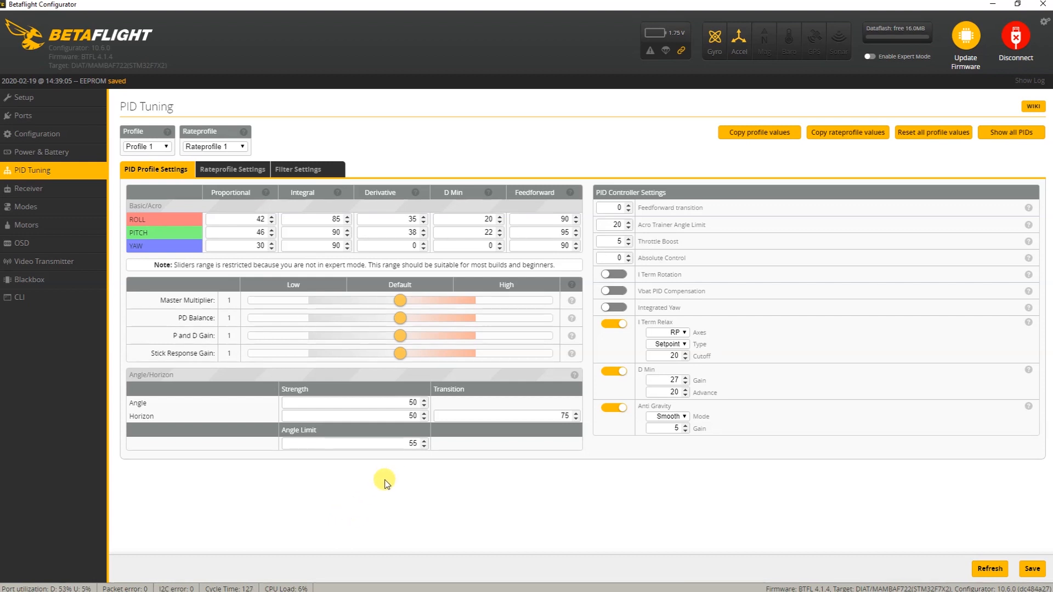
click(244, 174)
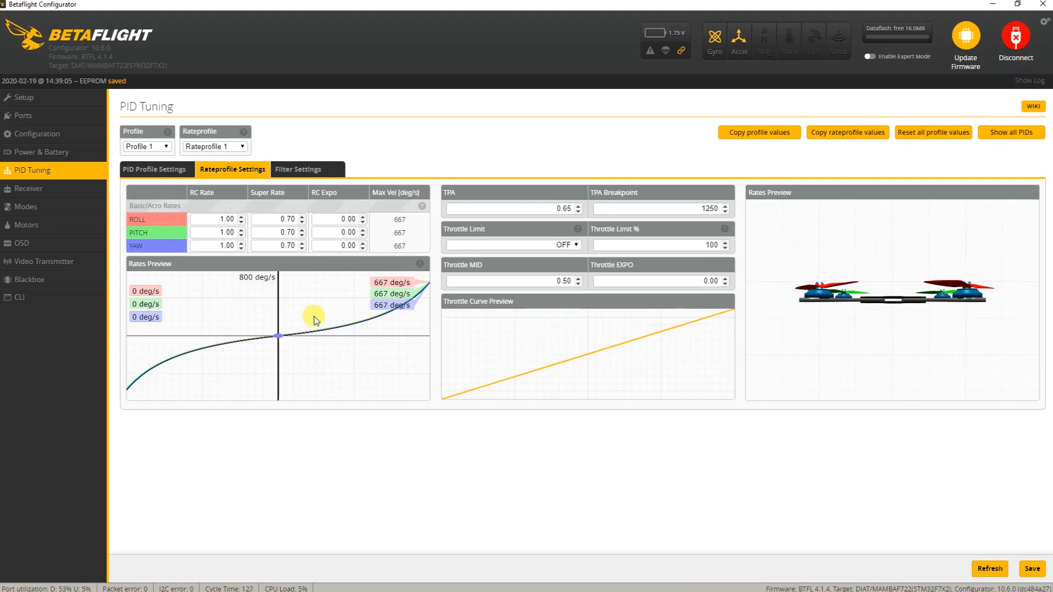
click(342, 219)
drag(345, 218, 353, 219)
text(35)
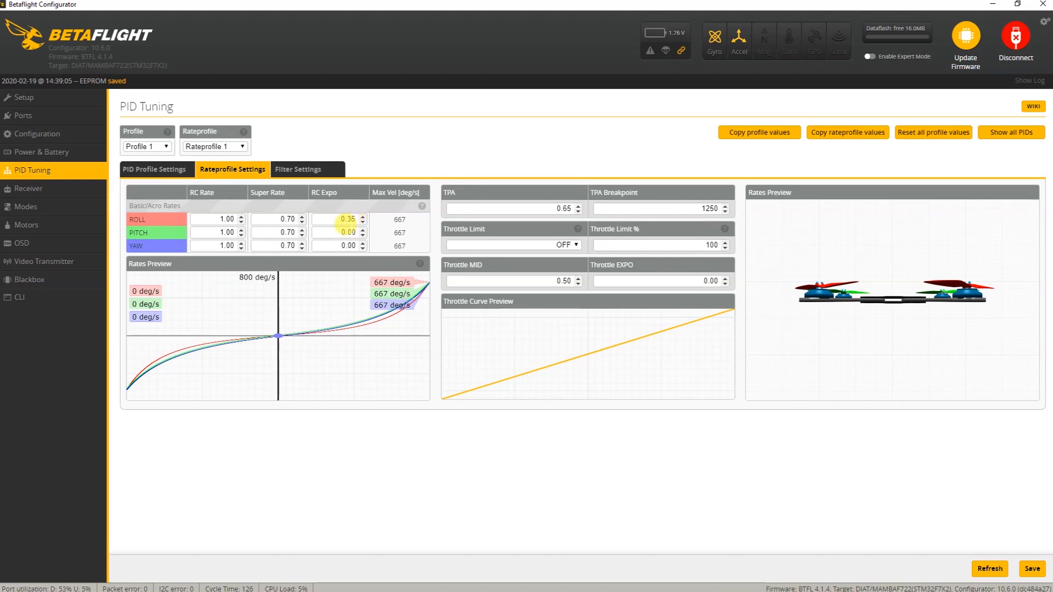
click(348, 232)
double_click(348, 232)
text(0.35)
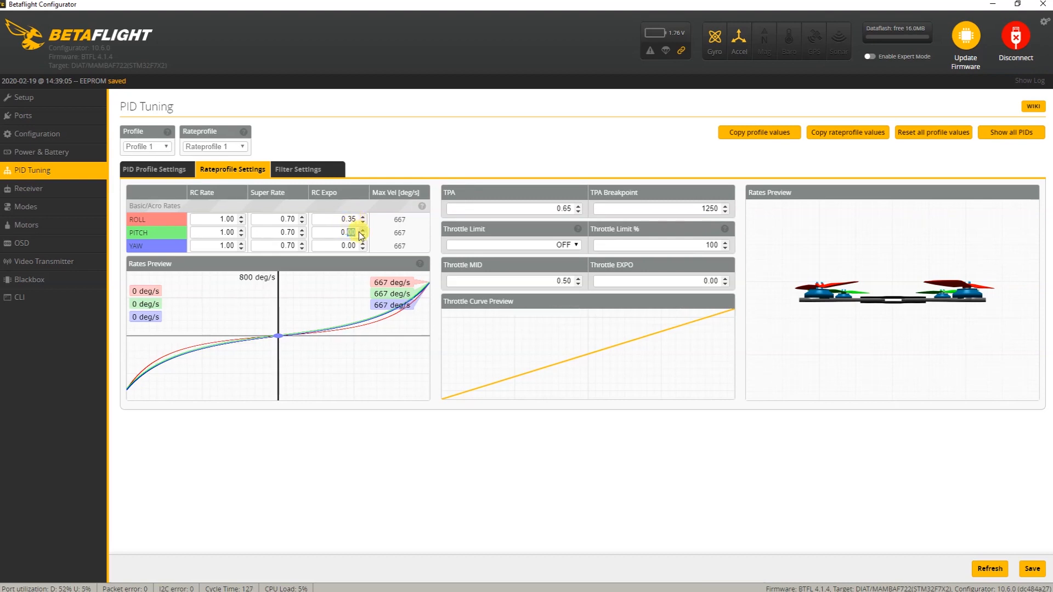
double_click(350, 245)
text(35)
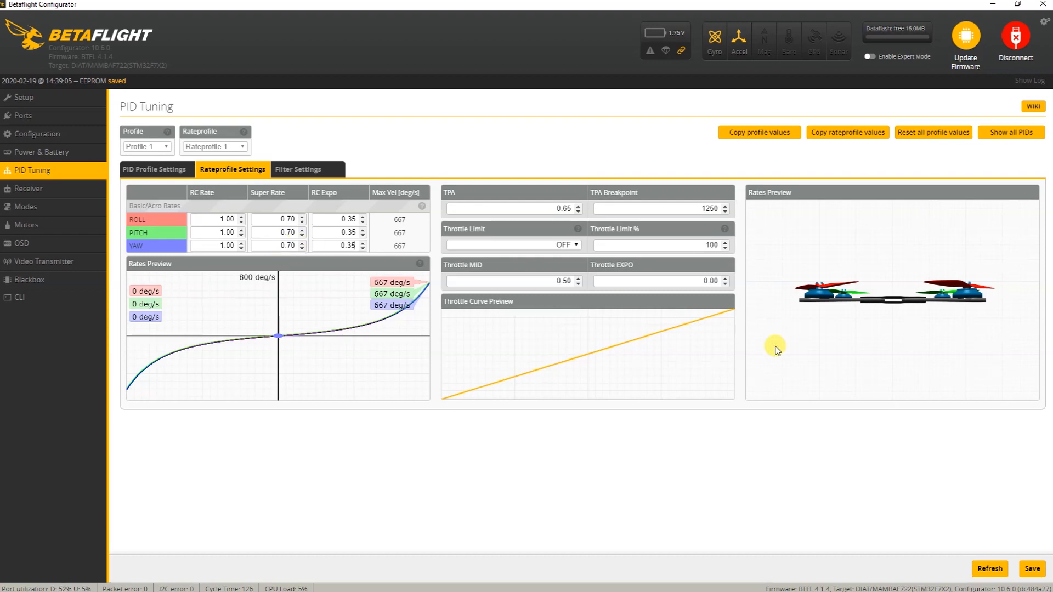
click(1032, 569)
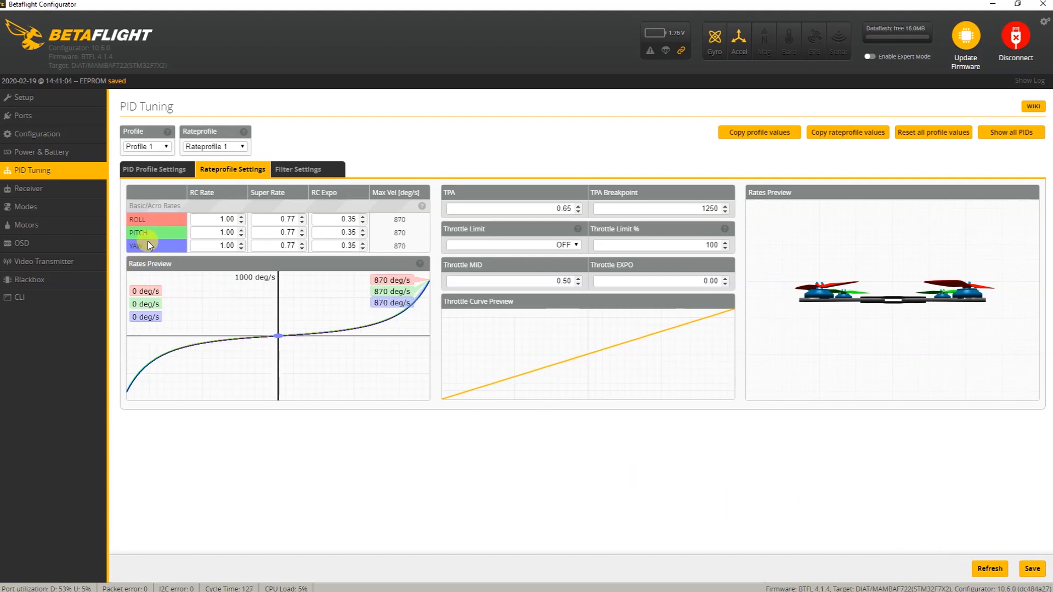
Step: Look over the PID profile settings and the receiver's channel and RC smoothing settings
click(155, 171)
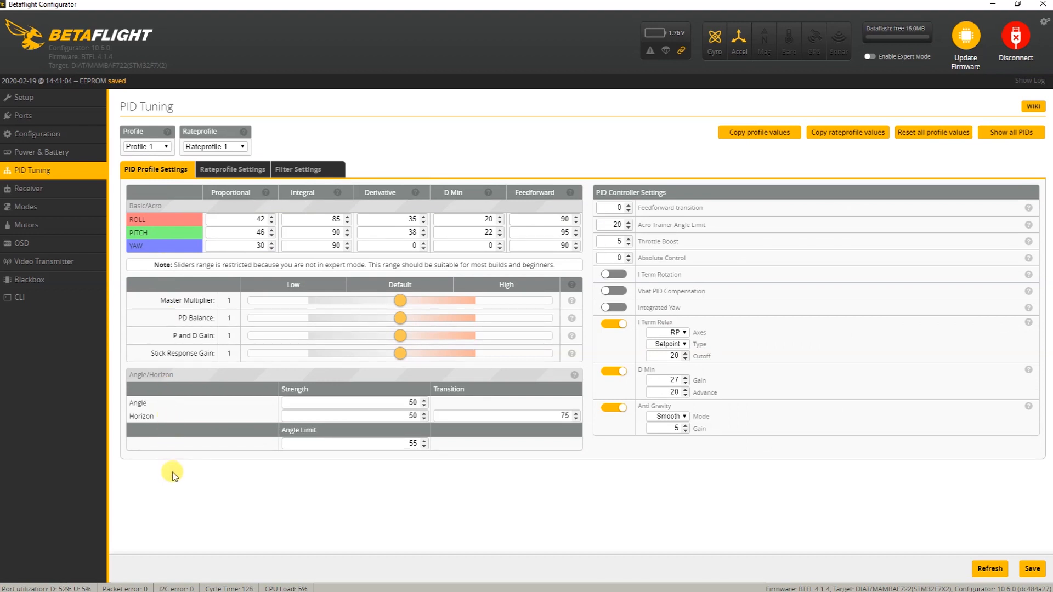
click(28, 188)
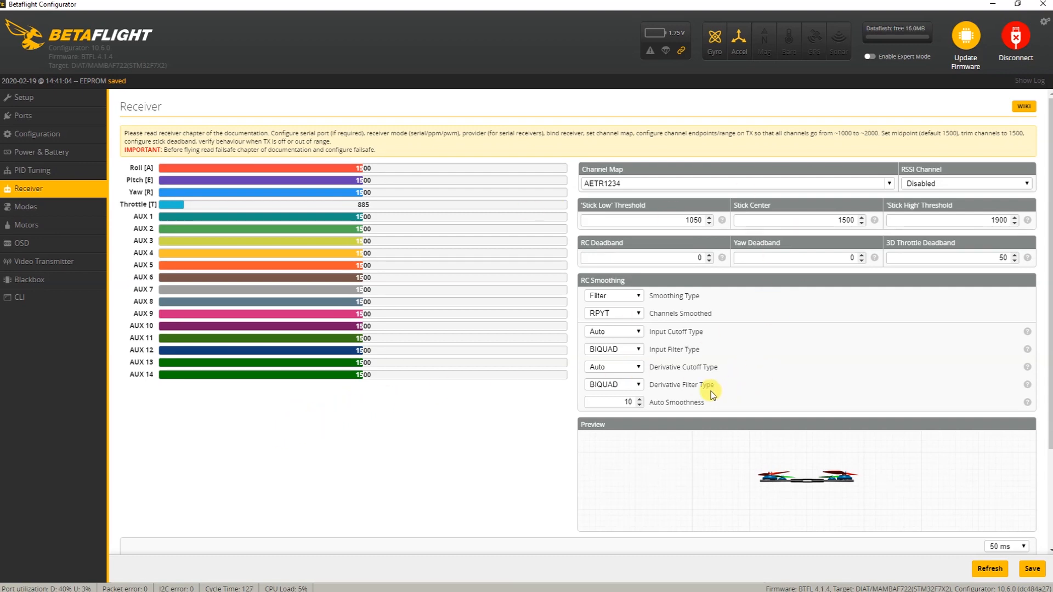
Step: Add a range to the ANGLE flight mode and move it to span 900 to 1300
click(33, 208)
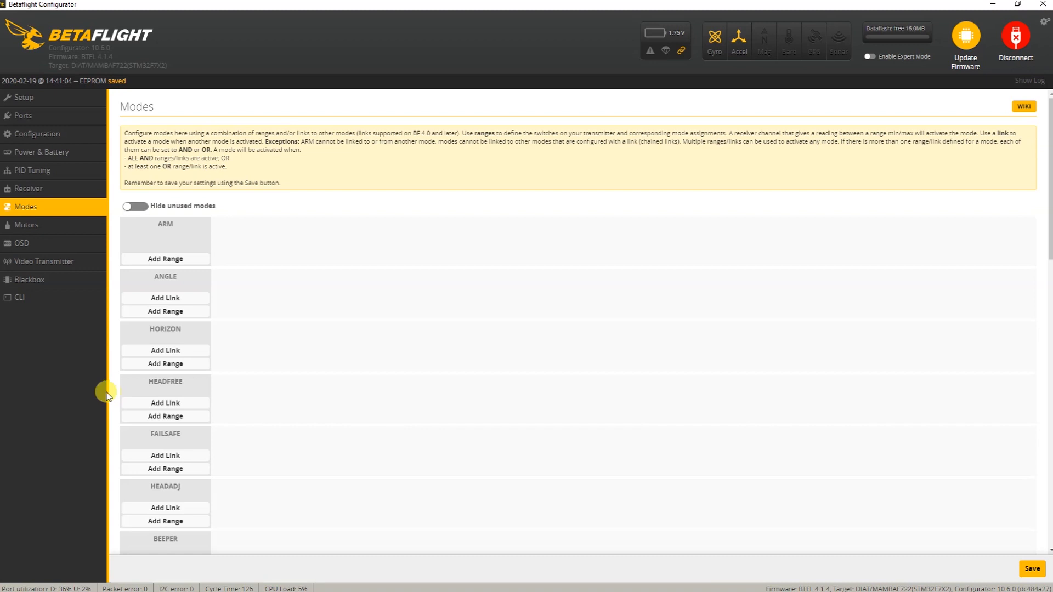
click(189, 312)
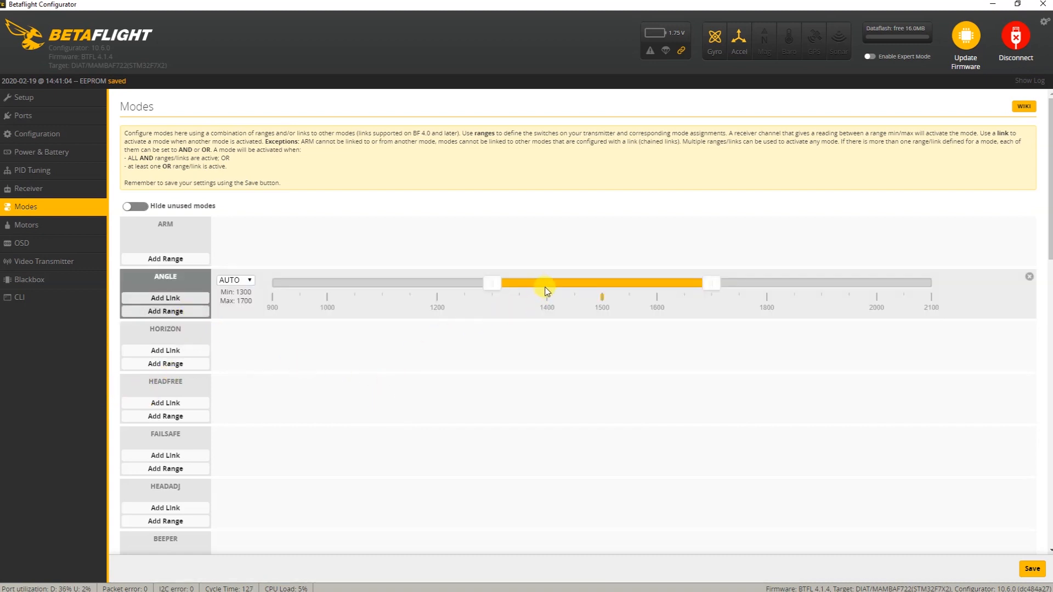
drag(548, 284, 235, 280)
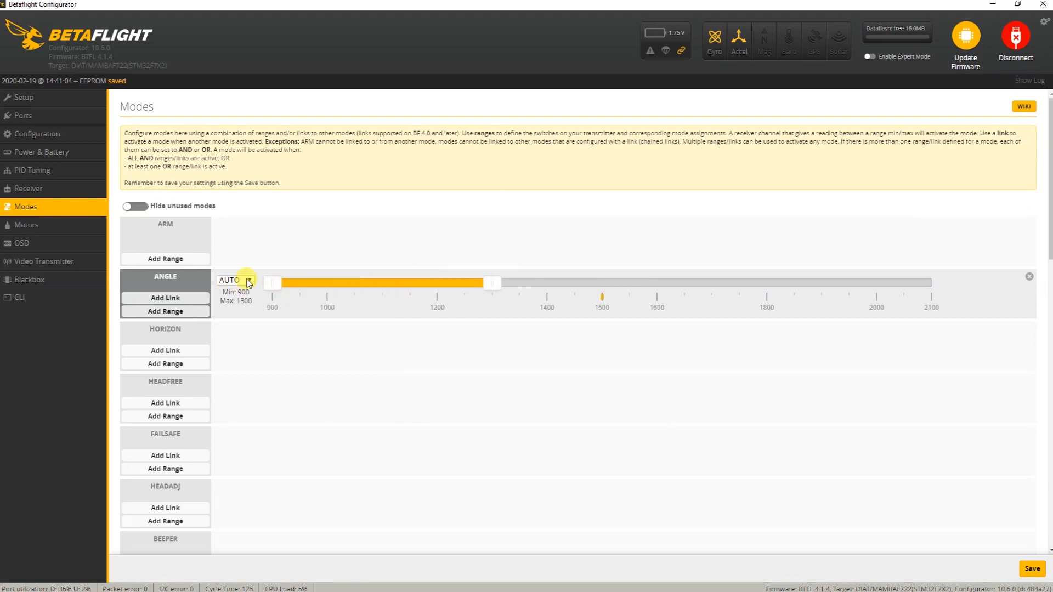
Step: Assign the ANGLE mode to AUX 1 and give ARM a single range on AUX 2 spanning 1750 to 2100
click(244, 280)
click(247, 300)
click(191, 263)
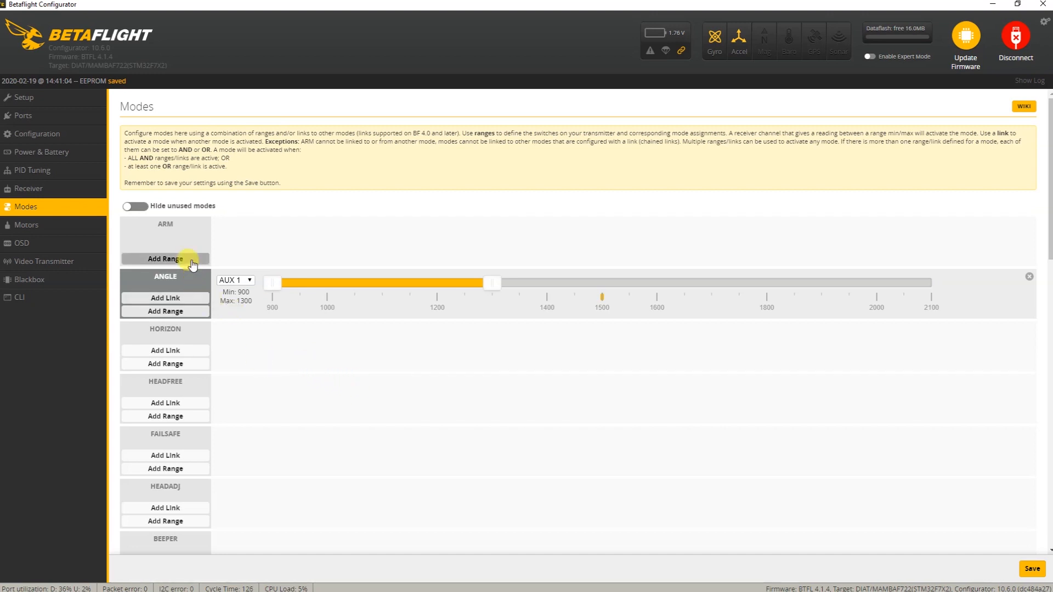
click(191, 259)
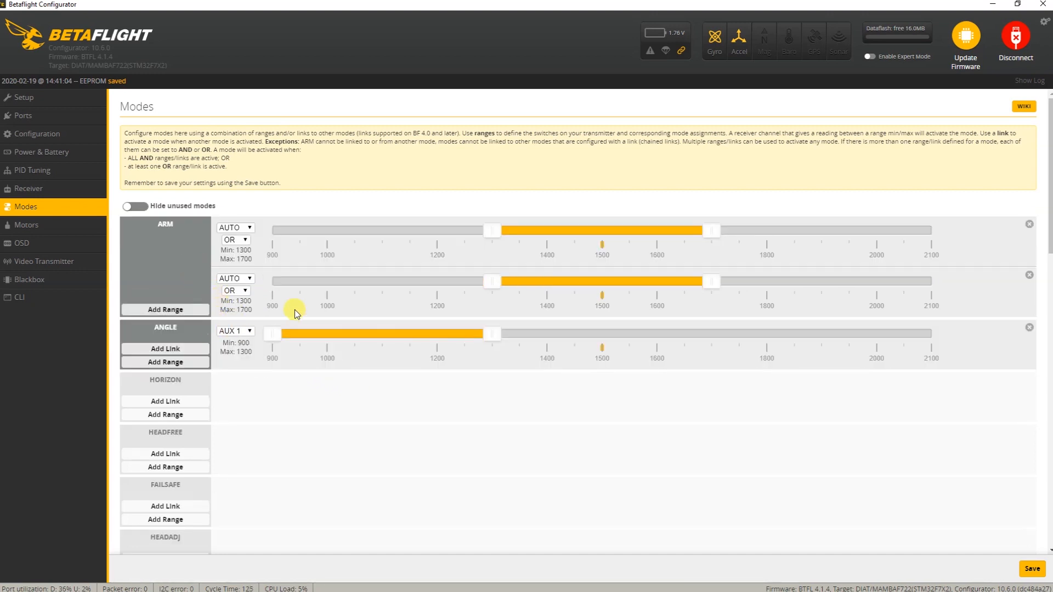
click(1029, 275)
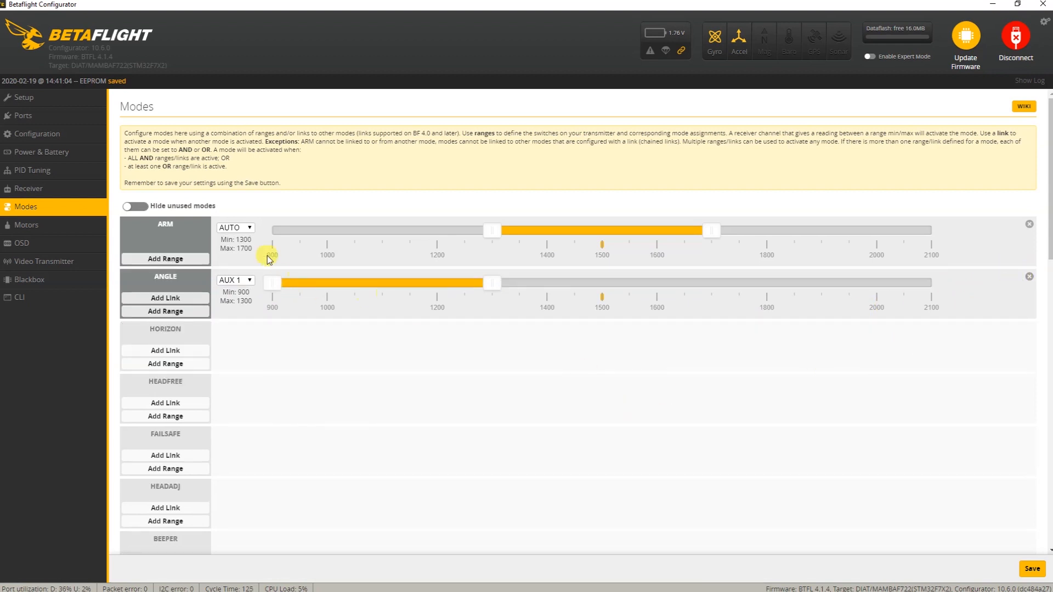
click(251, 227)
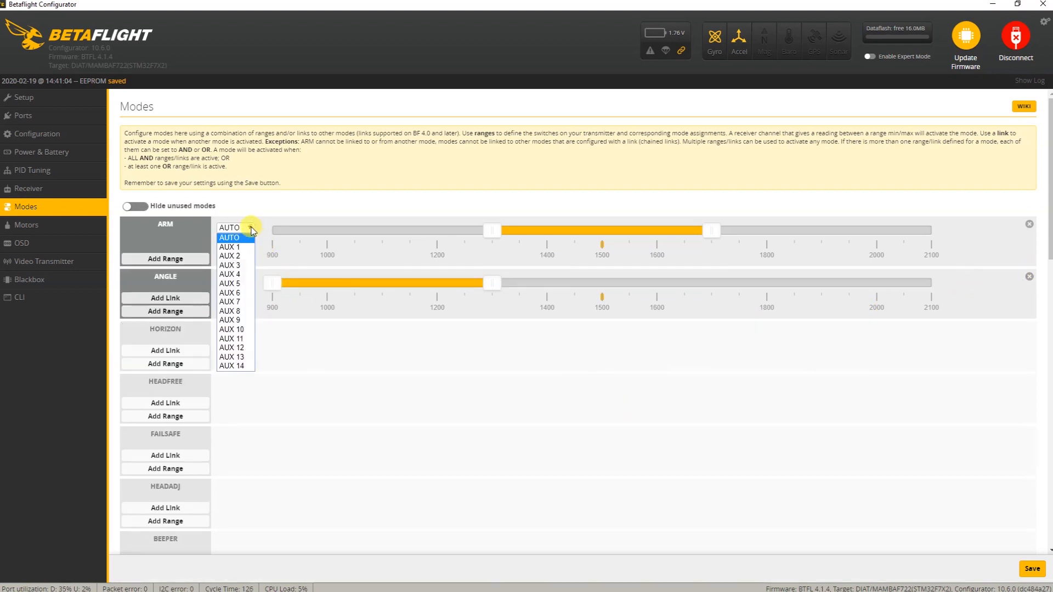
click(251, 255)
drag(542, 232, 714, 227)
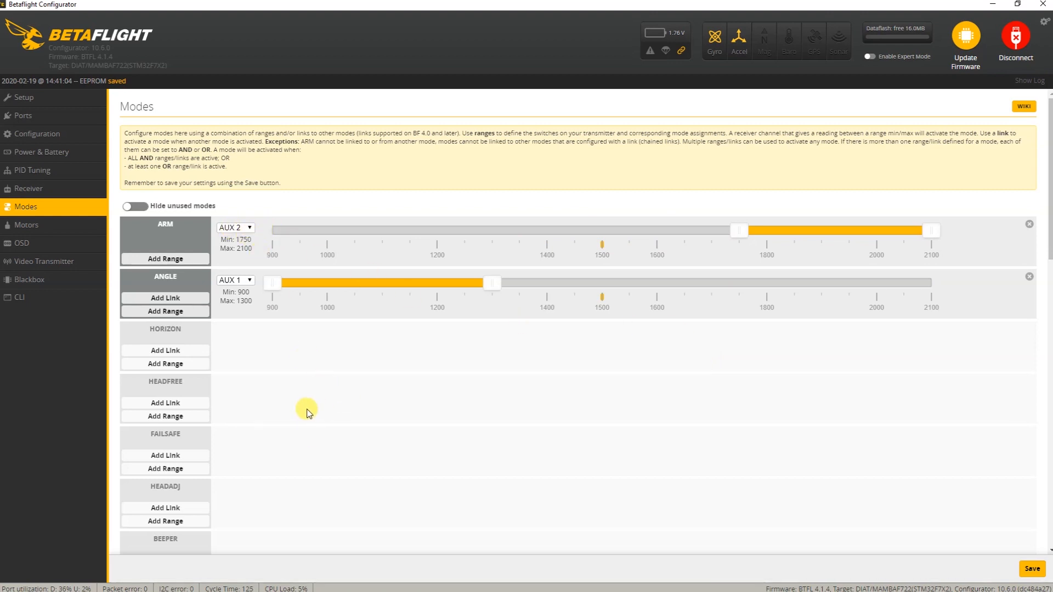
Step: Add a range to the BEEPER mode on AUX 2, keeping the default span of 1300 to 1700
scroll(307, 414, down, 4)
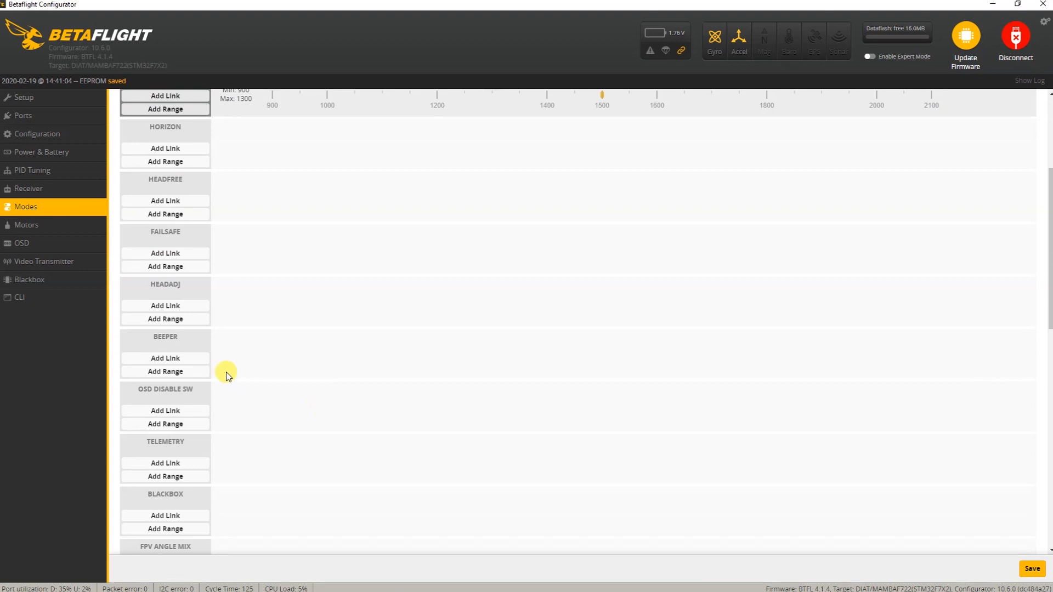
click(174, 374)
click(249, 341)
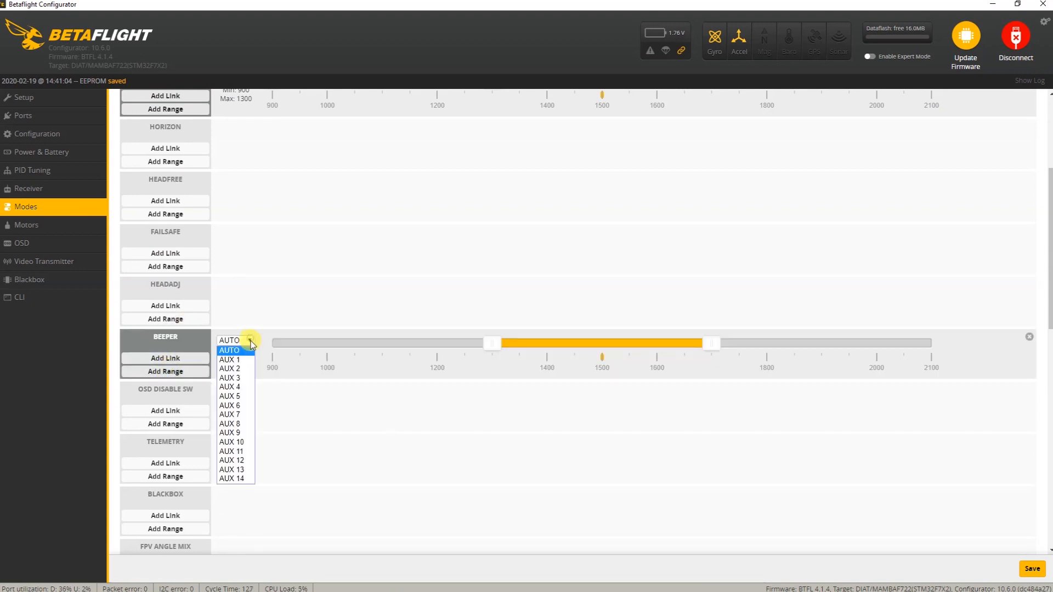
click(244, 368)
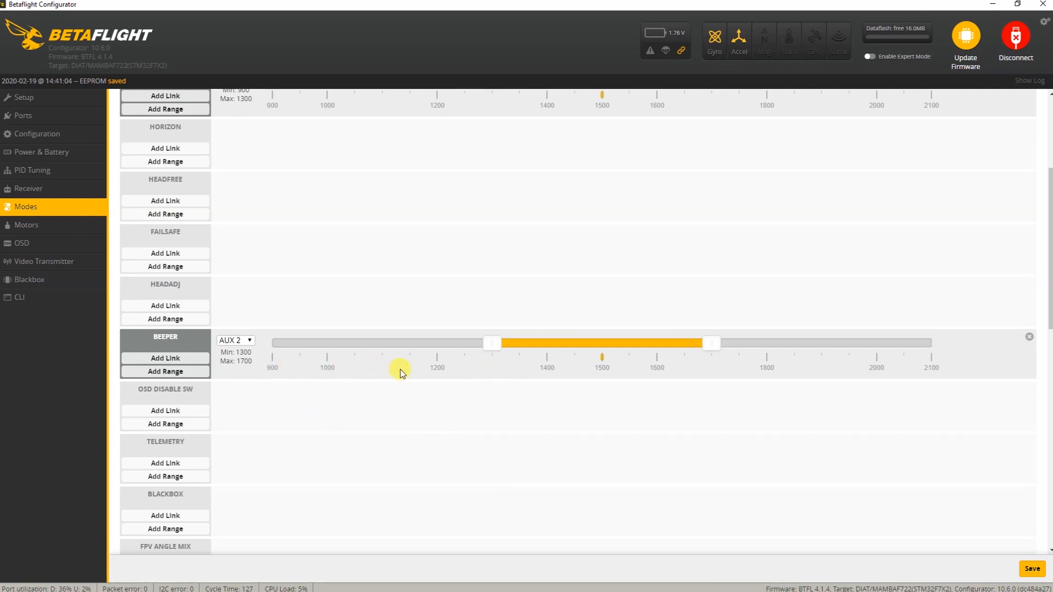
scroll(402, 370, up, 4)
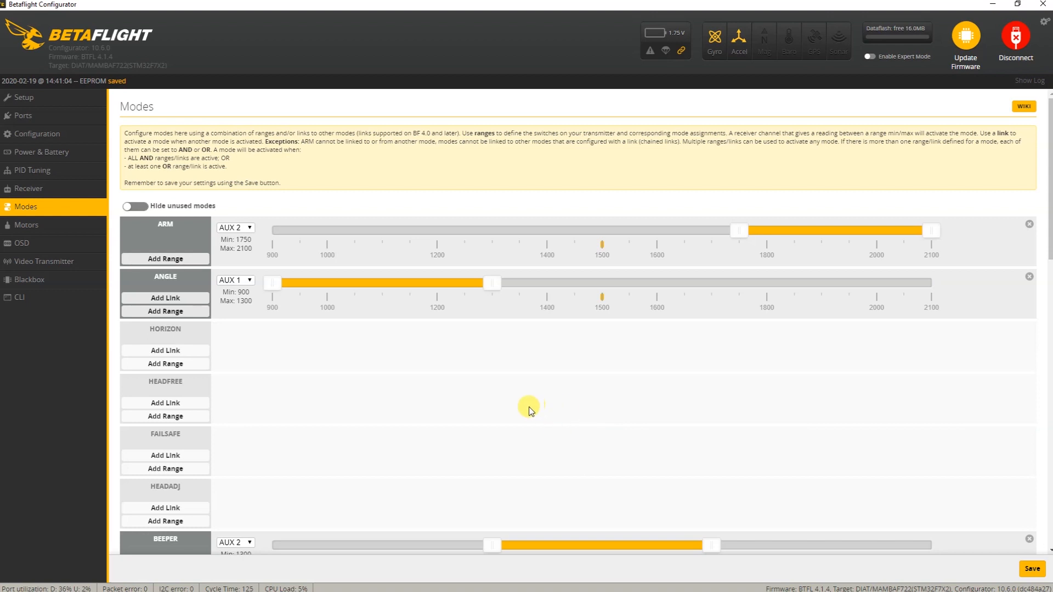
Step: Add a range to the FLIP OVER AFTER CRASH mode on AUX 3 and move it to span 1700 to 2100
scroll(447, 412, down, 7)
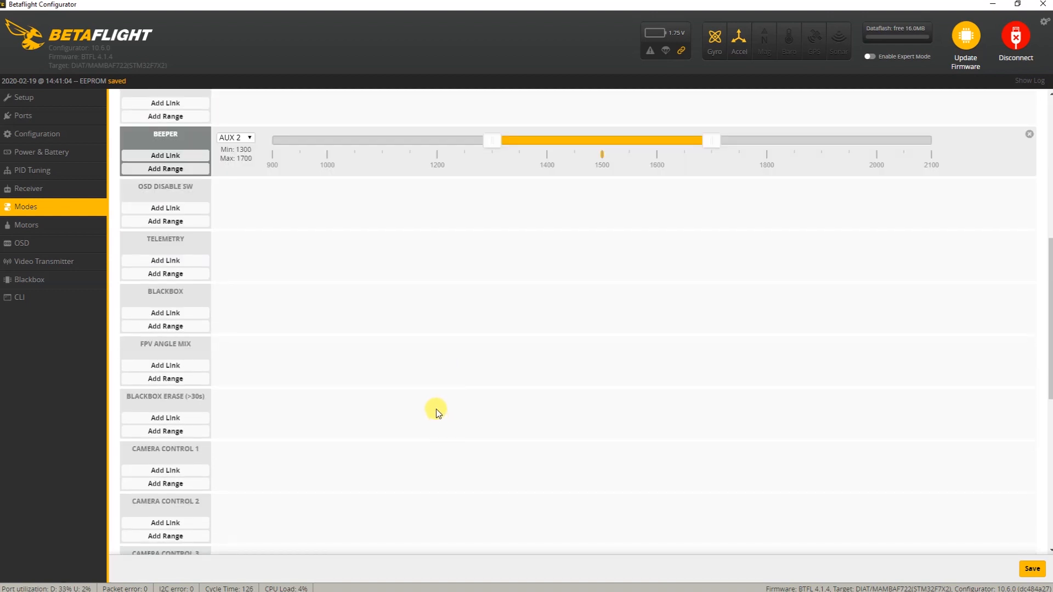
scroll(436, 409, down, 7)
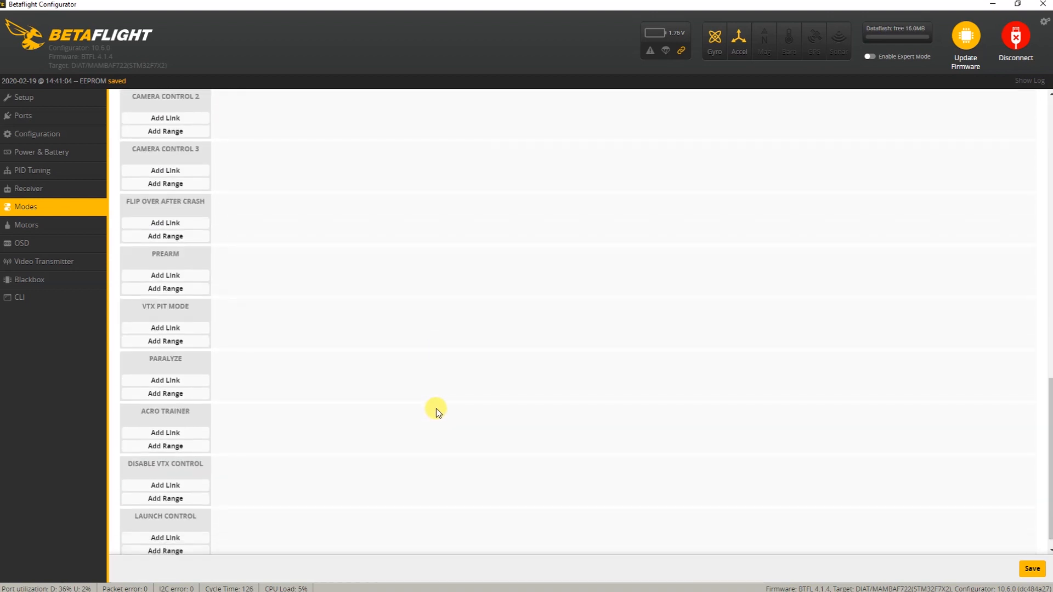
scroll(436, 409, down, 1)
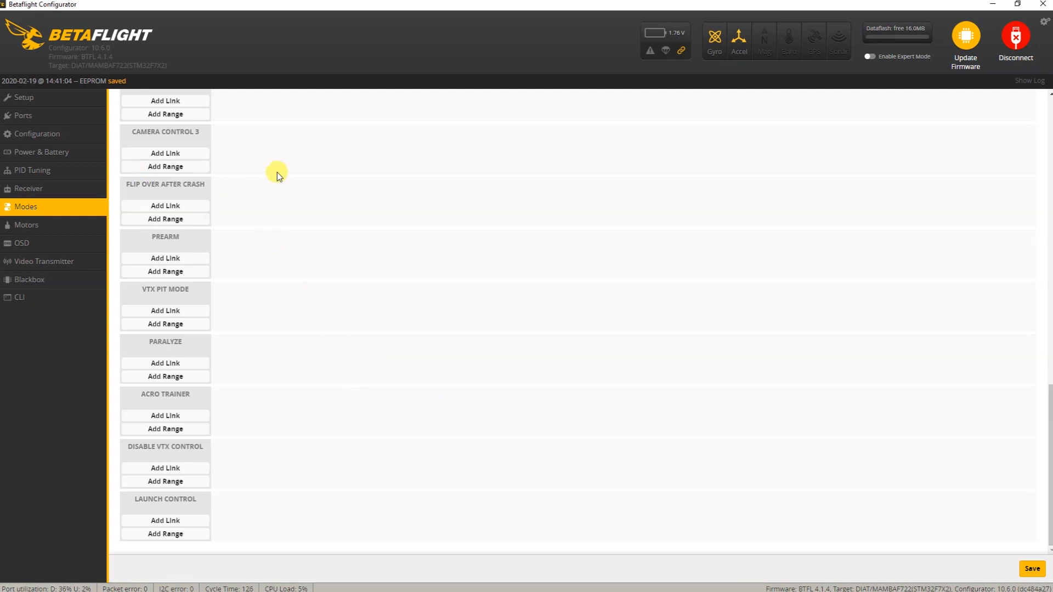
click(194, 222)
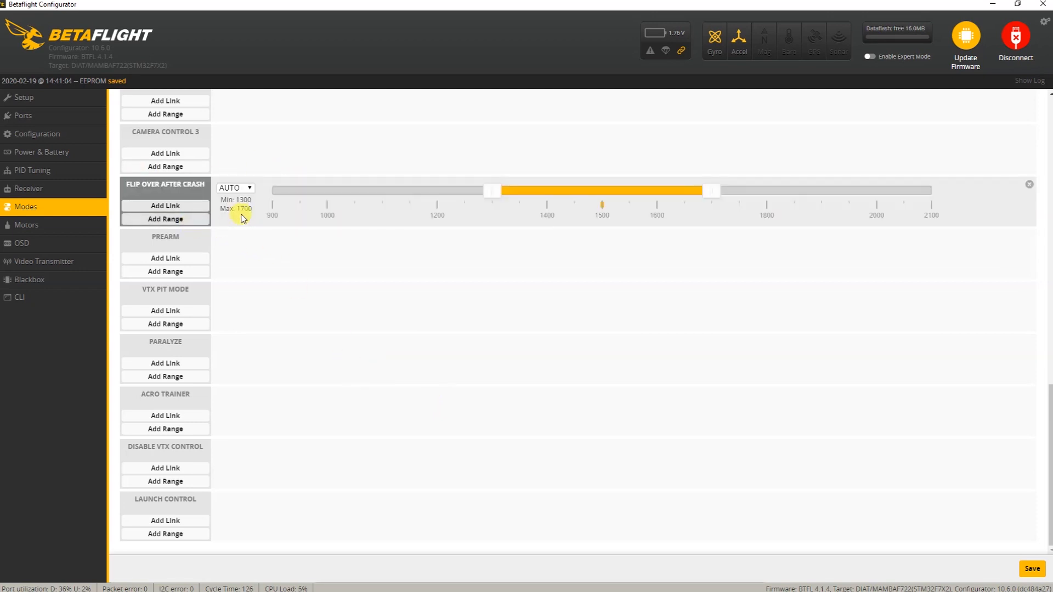
click(248, 189)
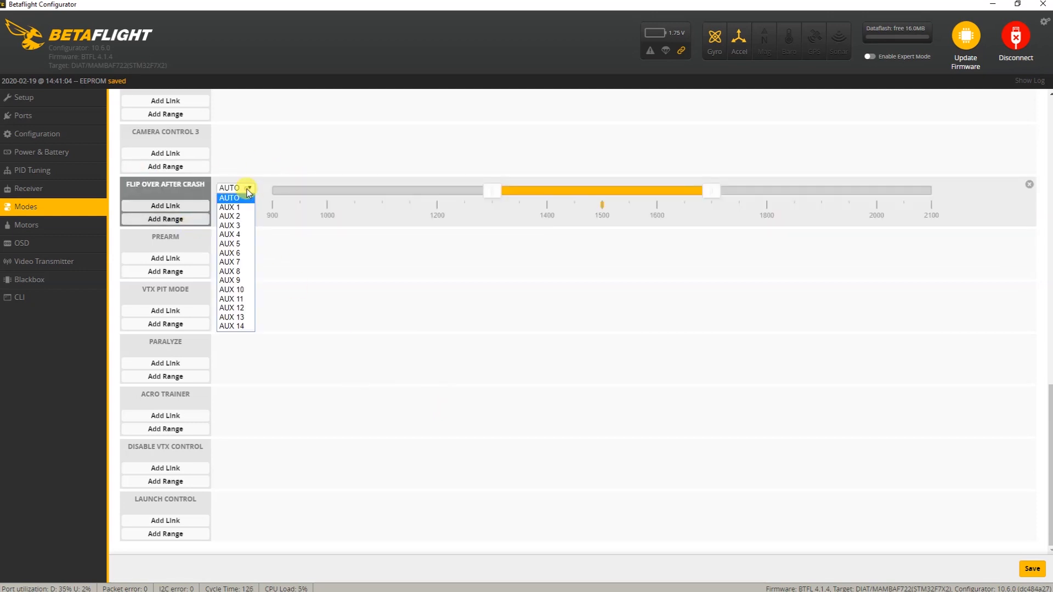
click(250, 225)
drag(576, 191, 850, 186)
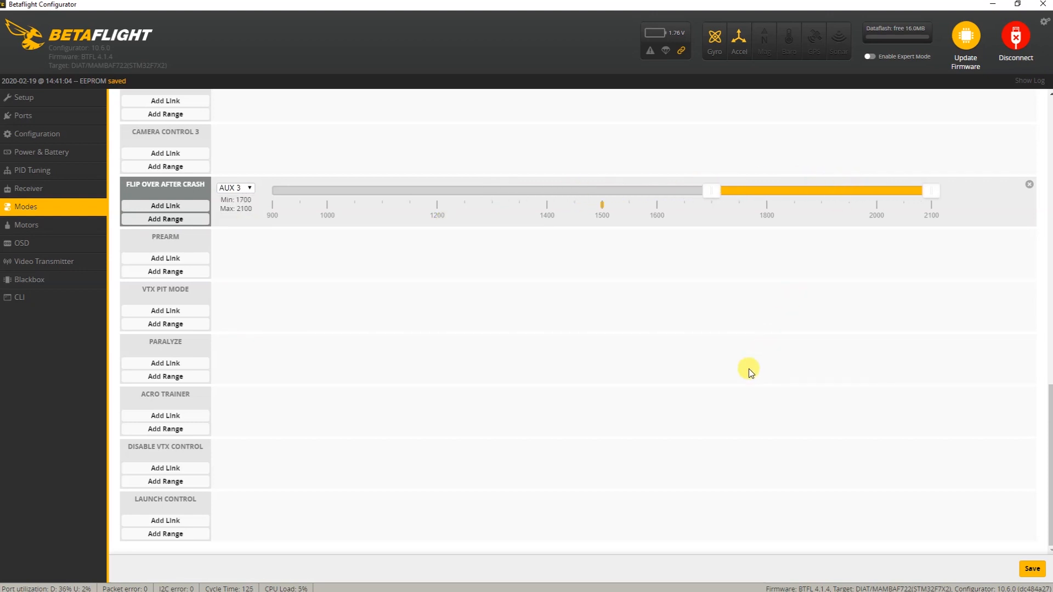
Step: Review the ranges assigned to the flight modes and look at the motor test settings
scroll(750, 369, up, 10)
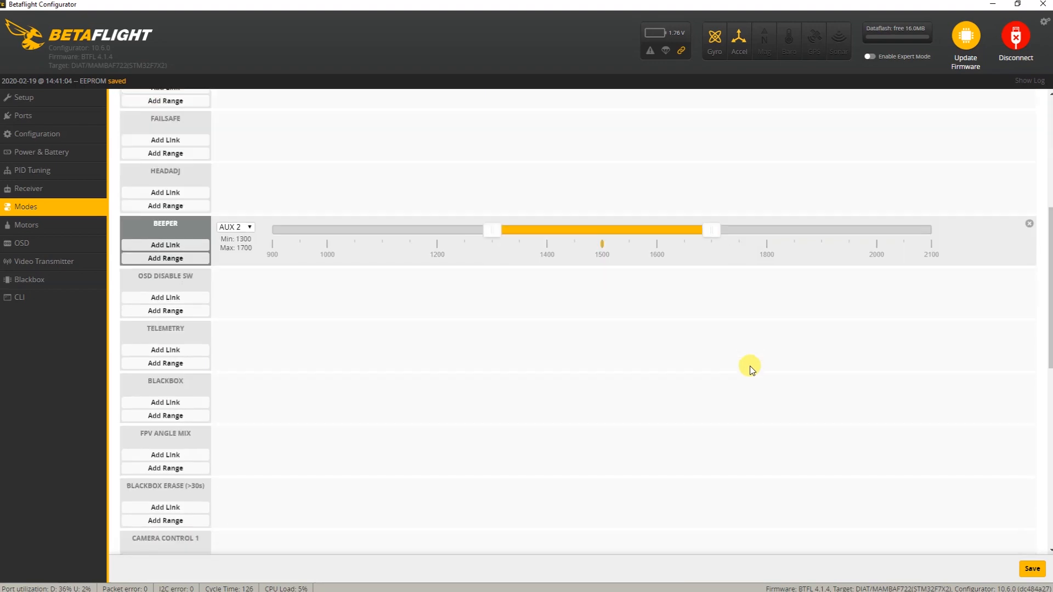
scroll(749, 367, down, 10)
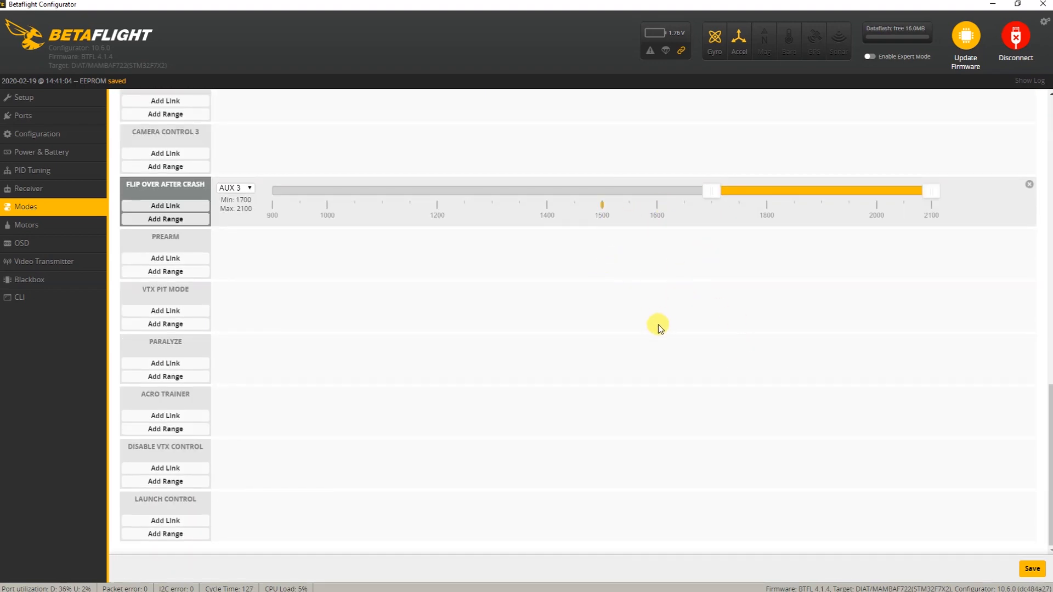
scroll(622, 294, up, 15)
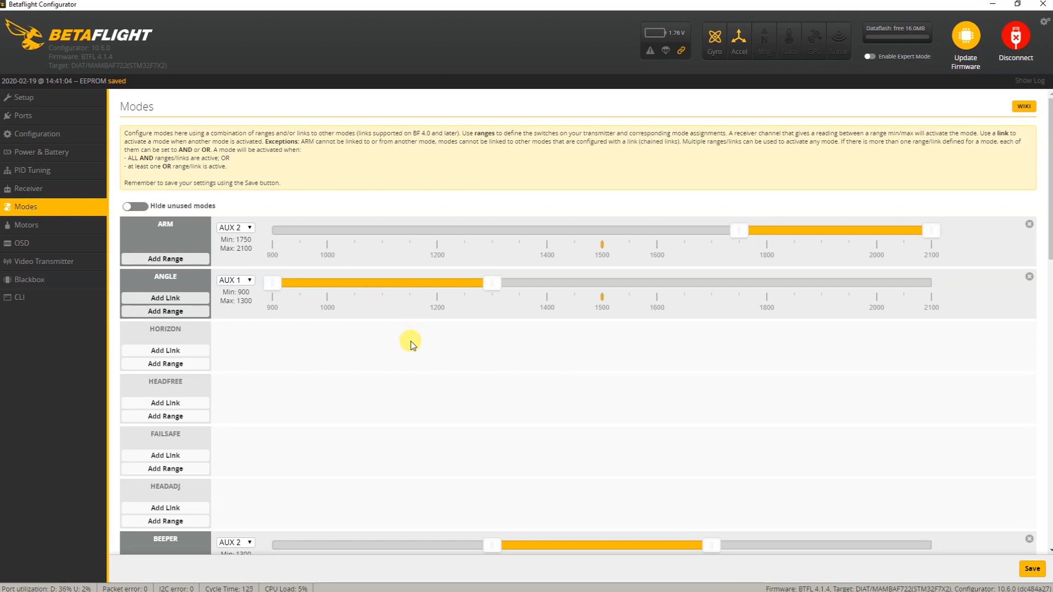
scroll(417, 368, down, 4)
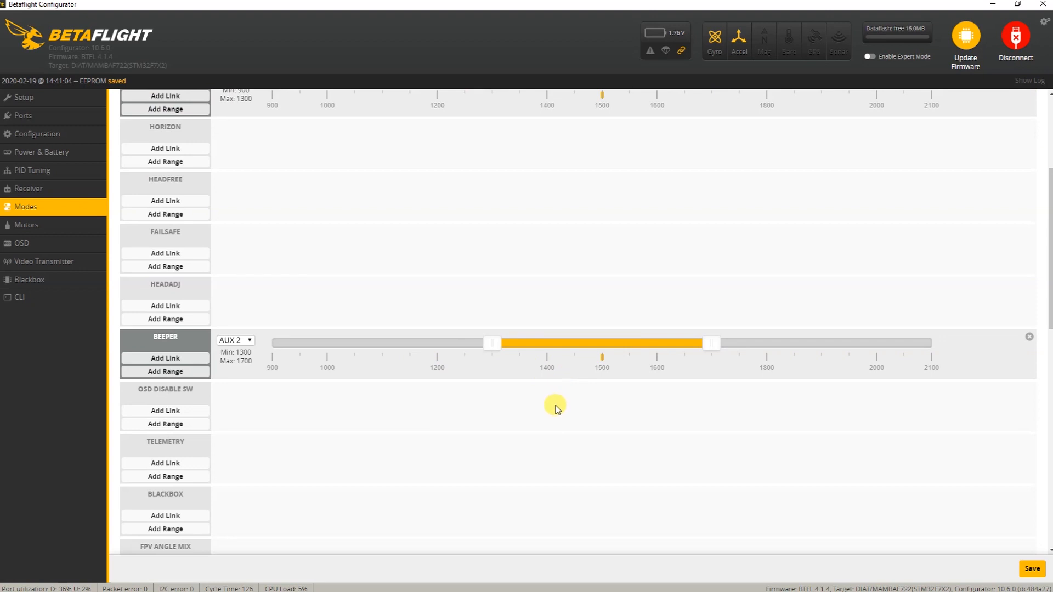
scroll(556, 408, down, 8)
scroll(555, 408, up, 10)
scroll(553, 407, up, 2)
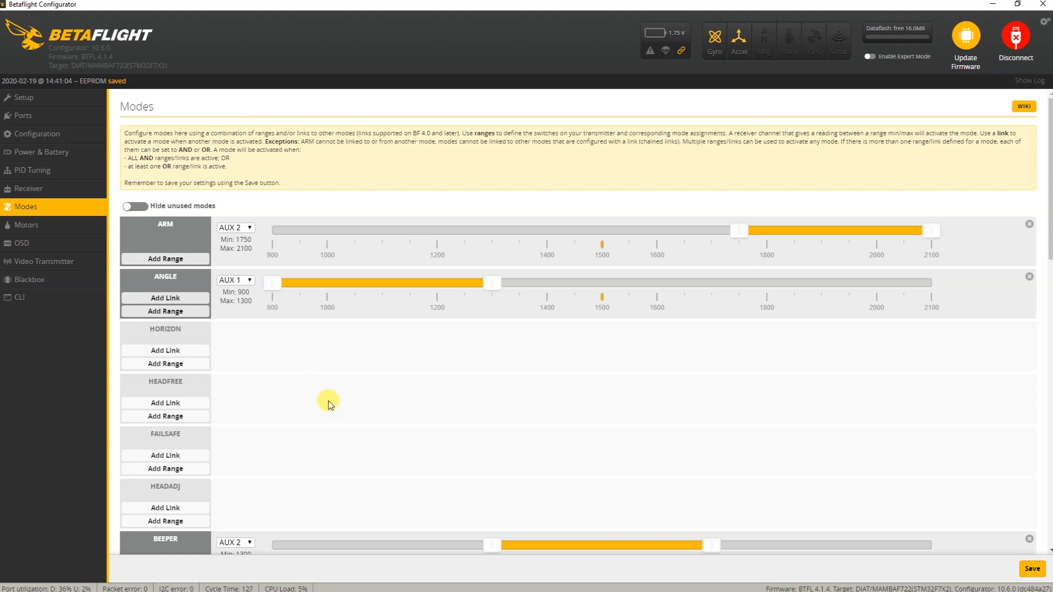
click(29, 227)
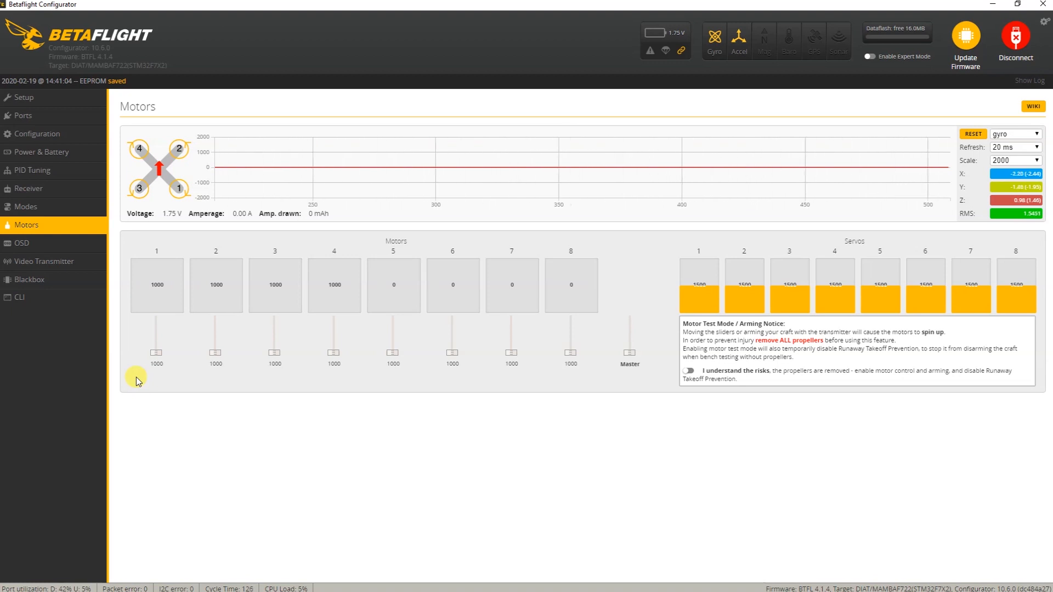
Step: Enable the Battery voltage and Timer 2 elements of the OSD for profile 1
click(27, 244)
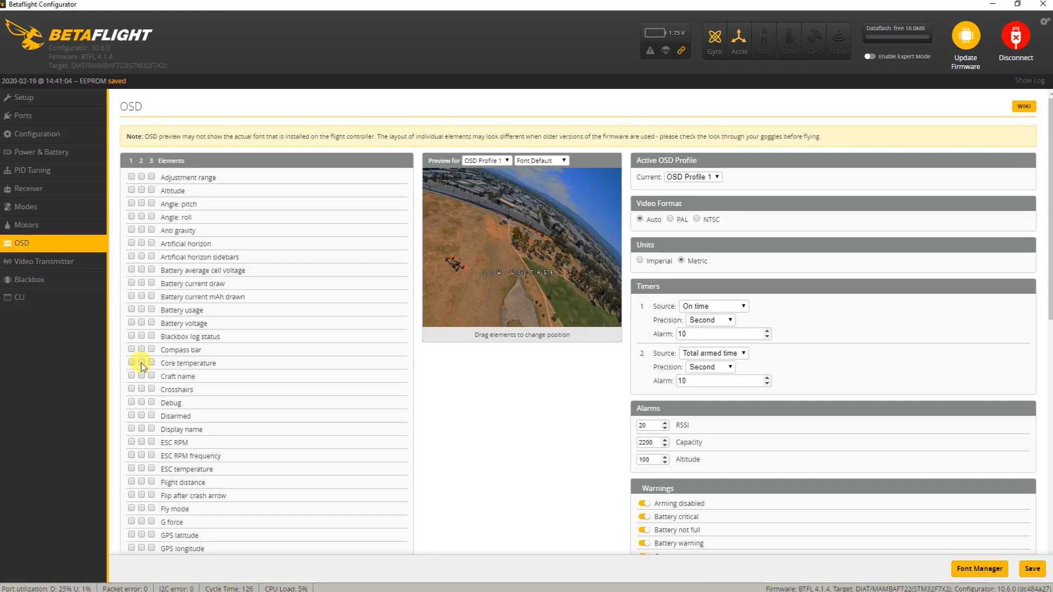
click(132, 323)
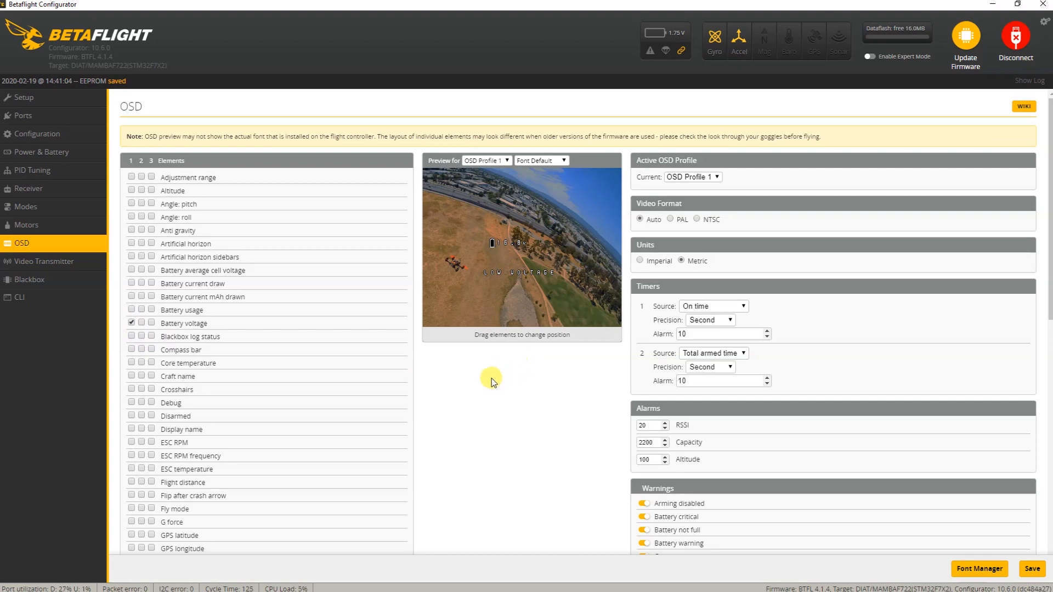
scroll(313, 414, down, 7)
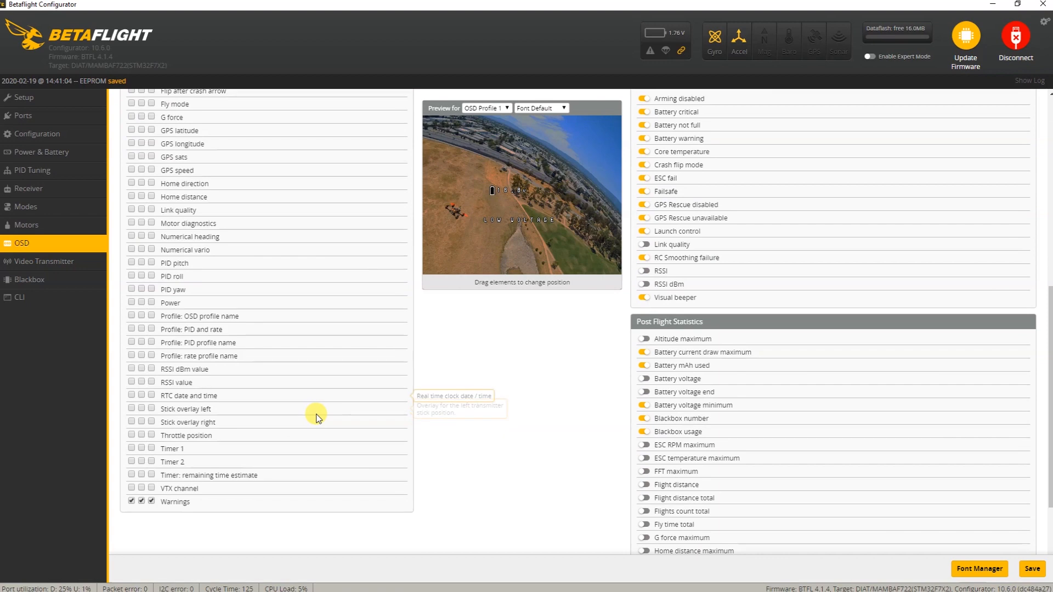
click(131, 461)
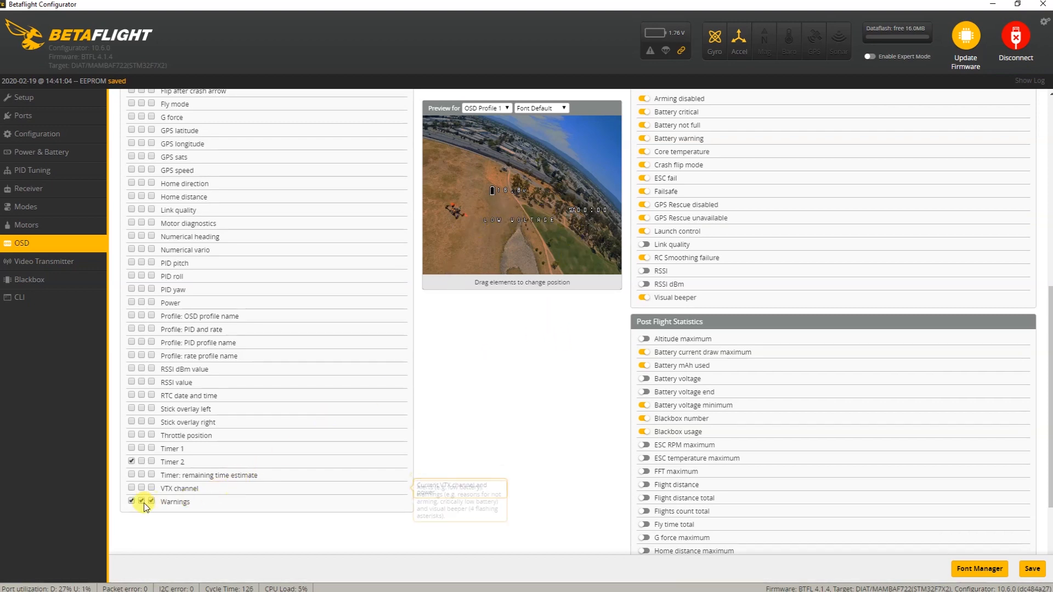
scroll(423, 425, up, 8)
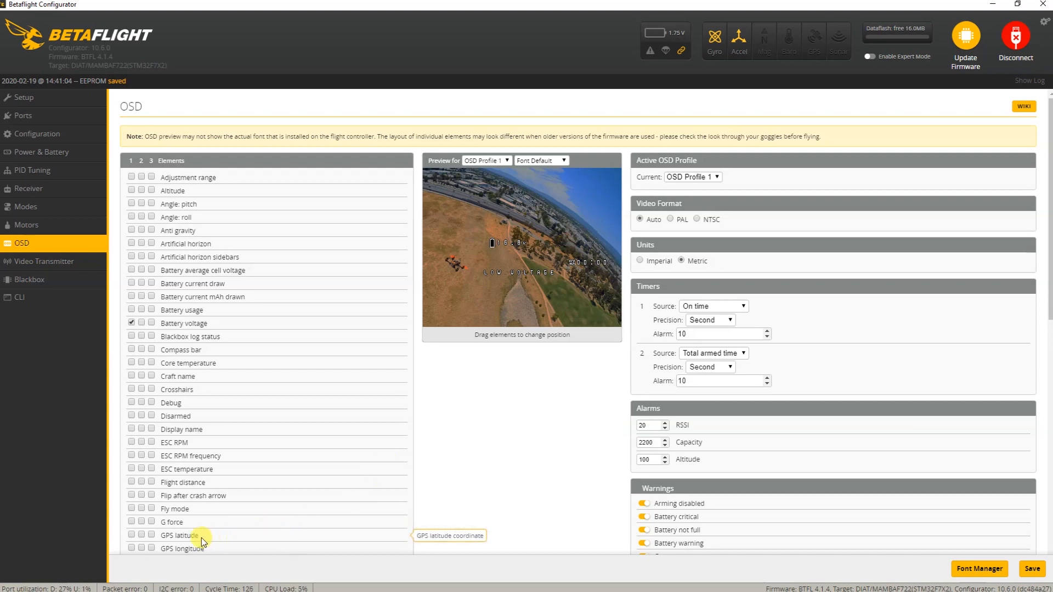
click(131, 534)
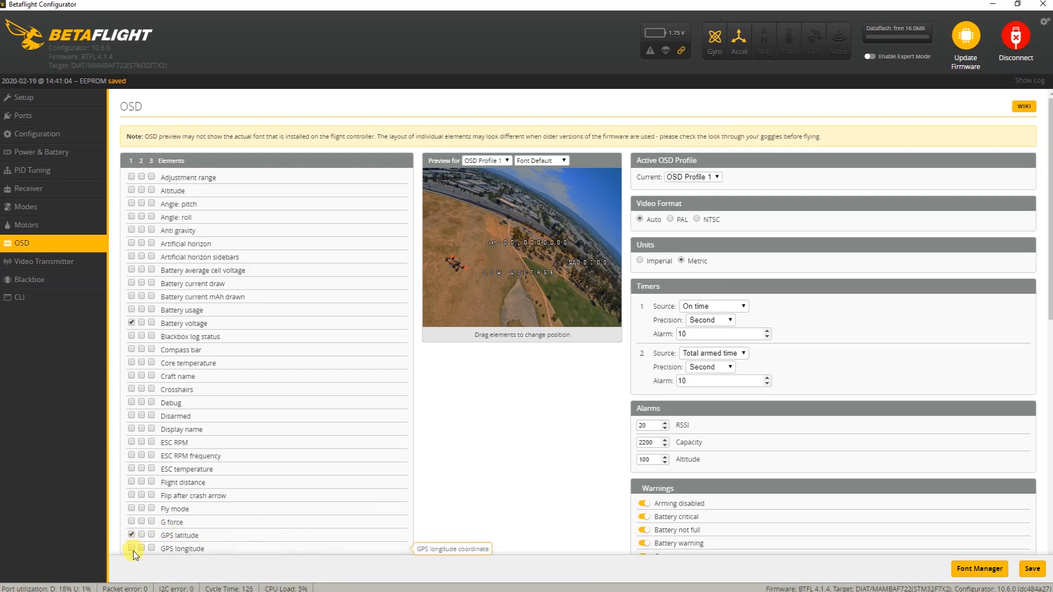
click(130, 549)
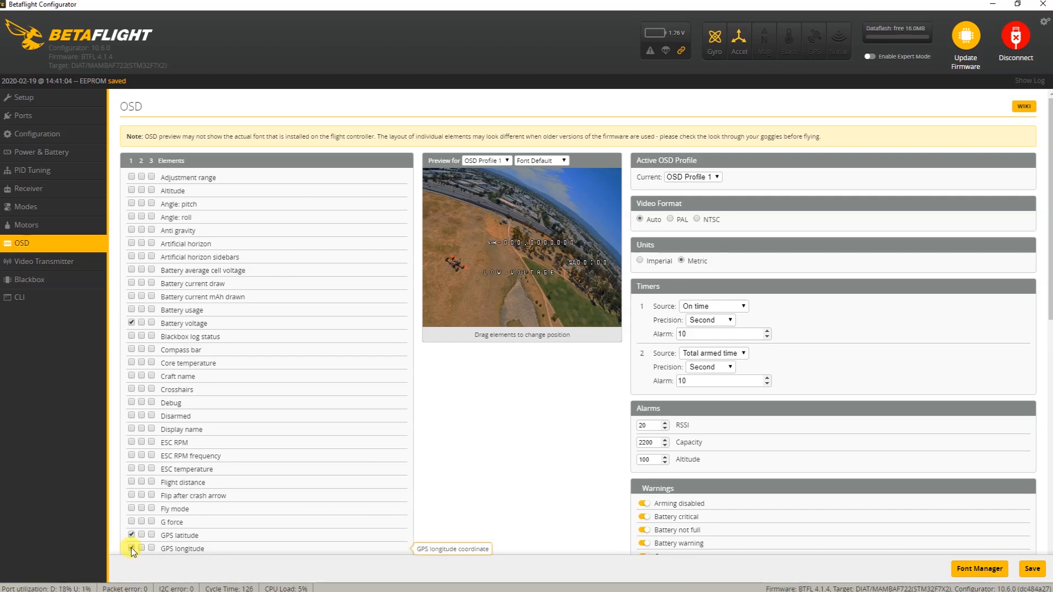
click(130, 548)
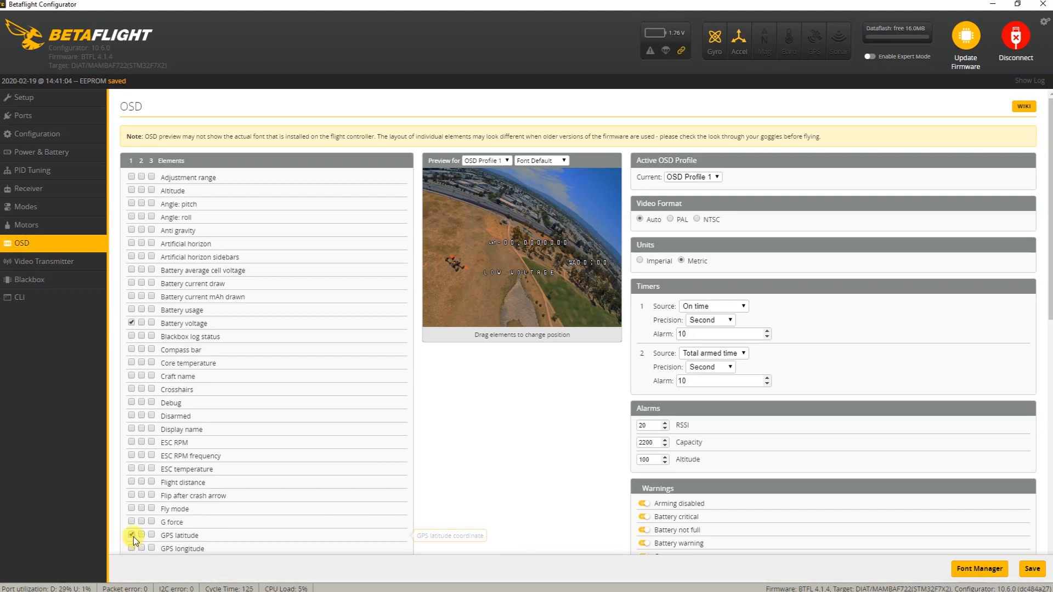
click(130, 534)
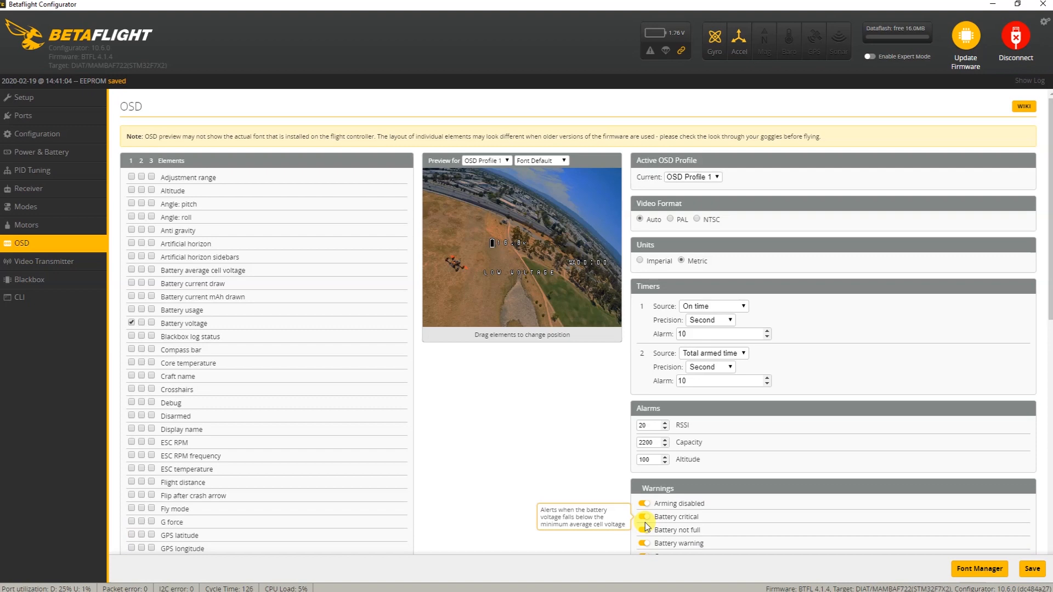
Step: Look at the Video Transmitter settings and VTX table
click(38, 263)
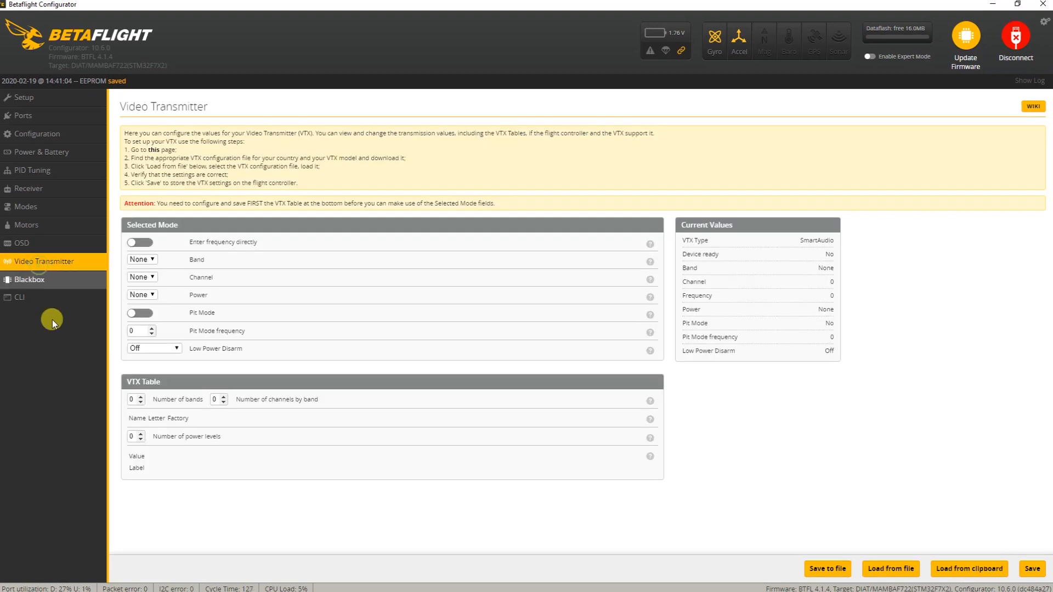